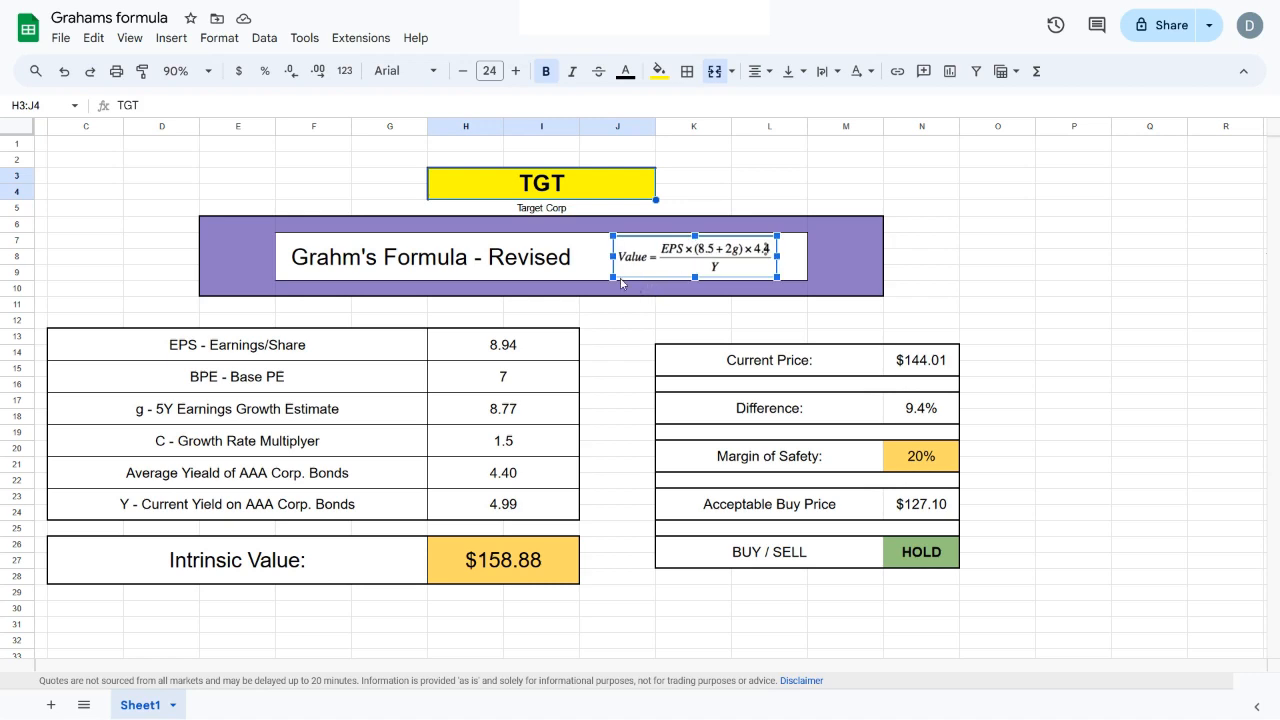
# Enlarge the formula image in the title banner until it reaches the top of the inputs table.
pyautogui.click(640, 315)
pyautogui.click(660, 270)
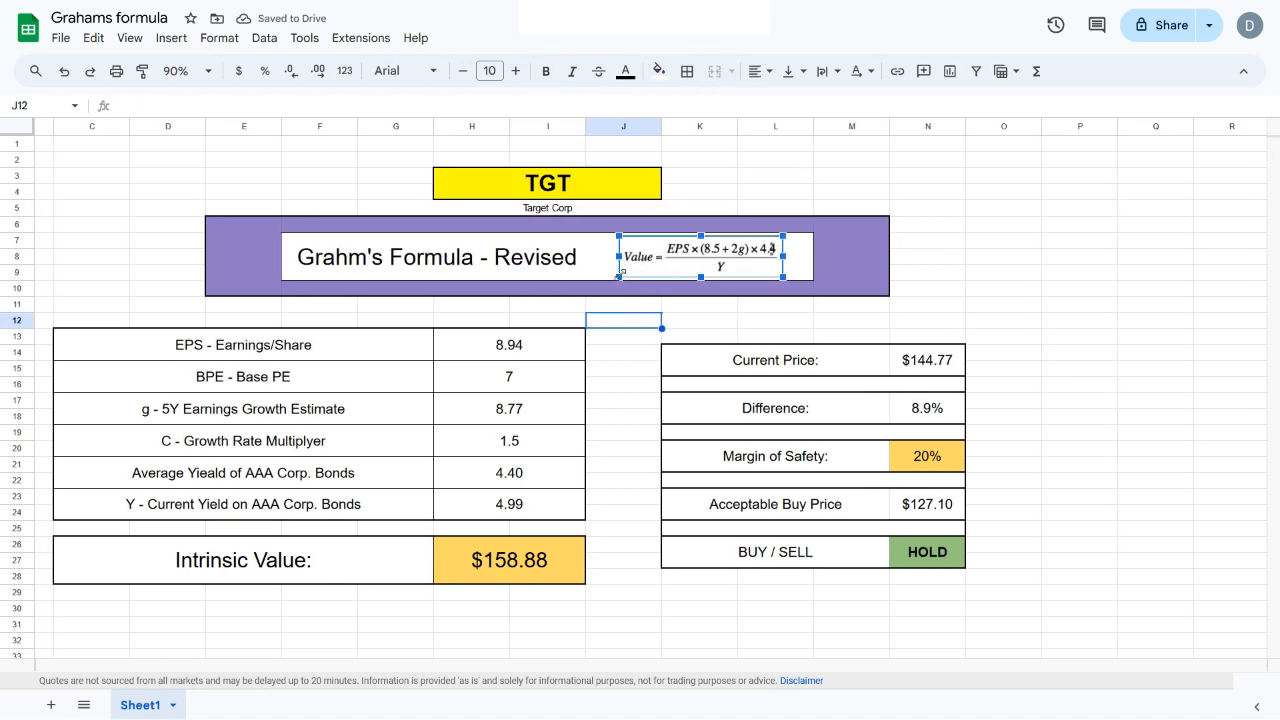
pyautogui.moveTo(616, 282); pyautogui.dragTo(411, 321)
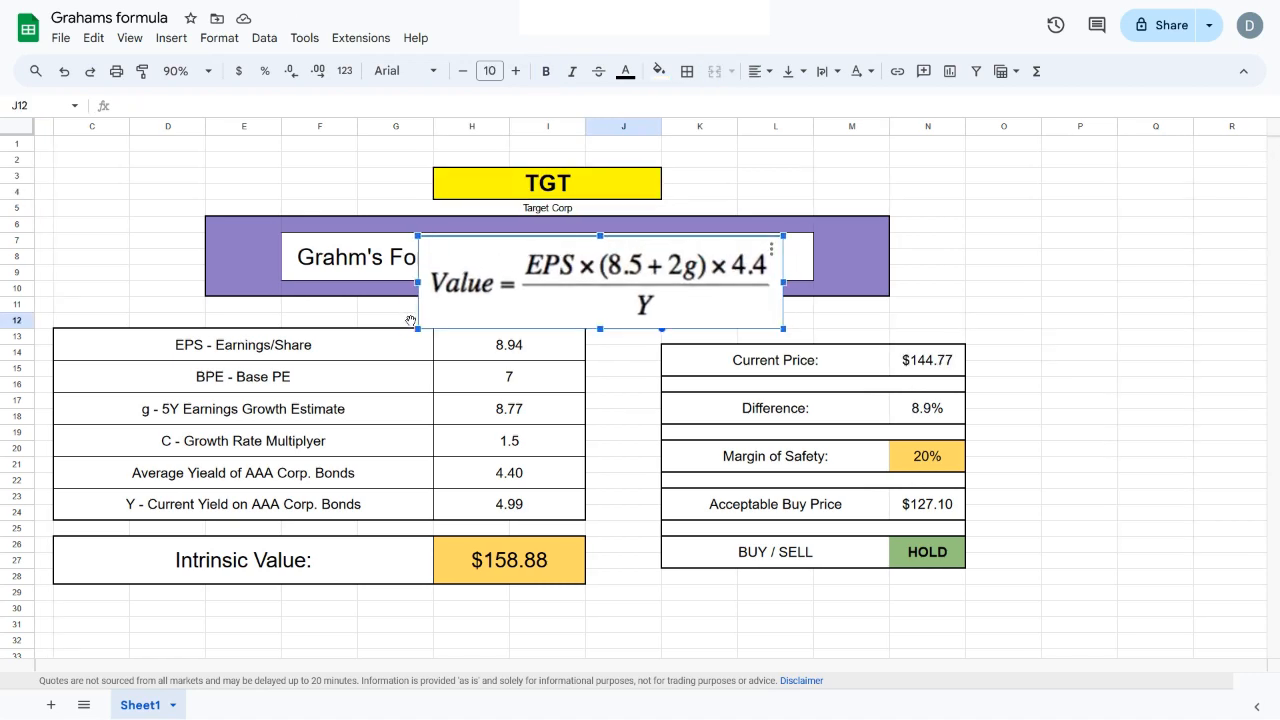
# Examine the EPS, base PE, growth estimate, growth multiplier and bond yield inputs, and the intrinsic value cell.
pyautogui.click(589, 352)
pyautogui.click(515, 356)
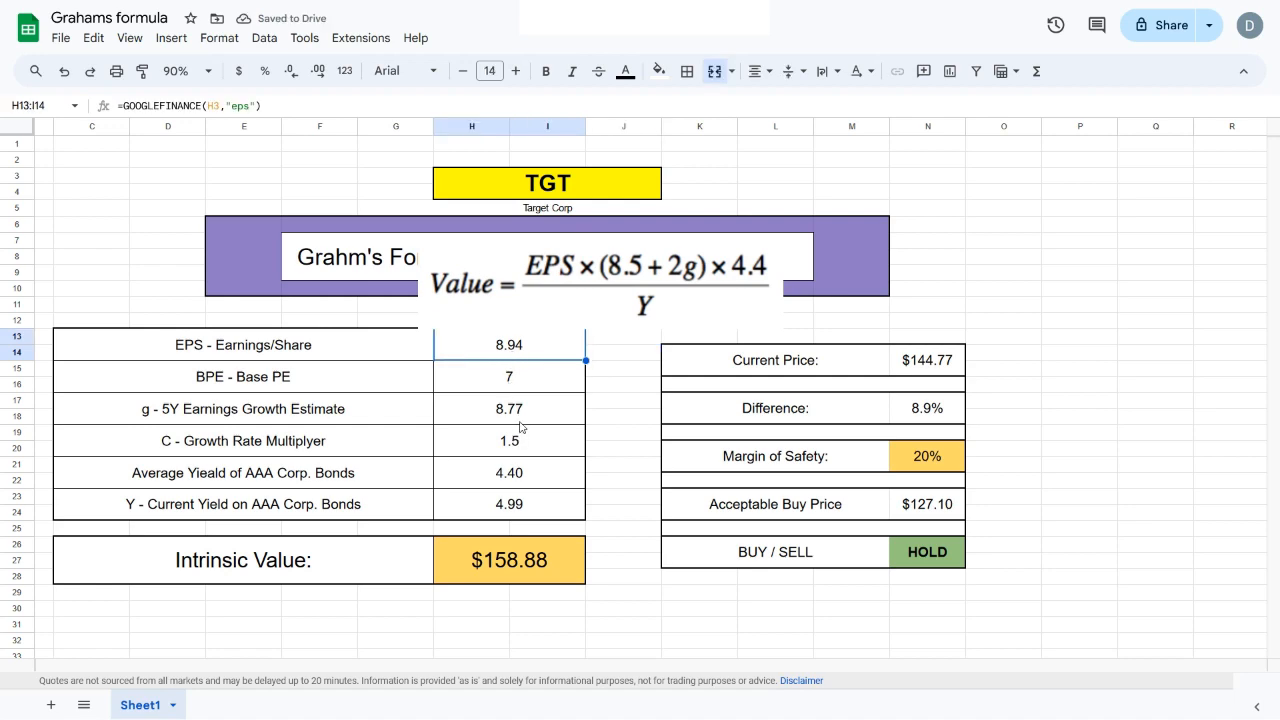
pyautogui.click(518, 390)
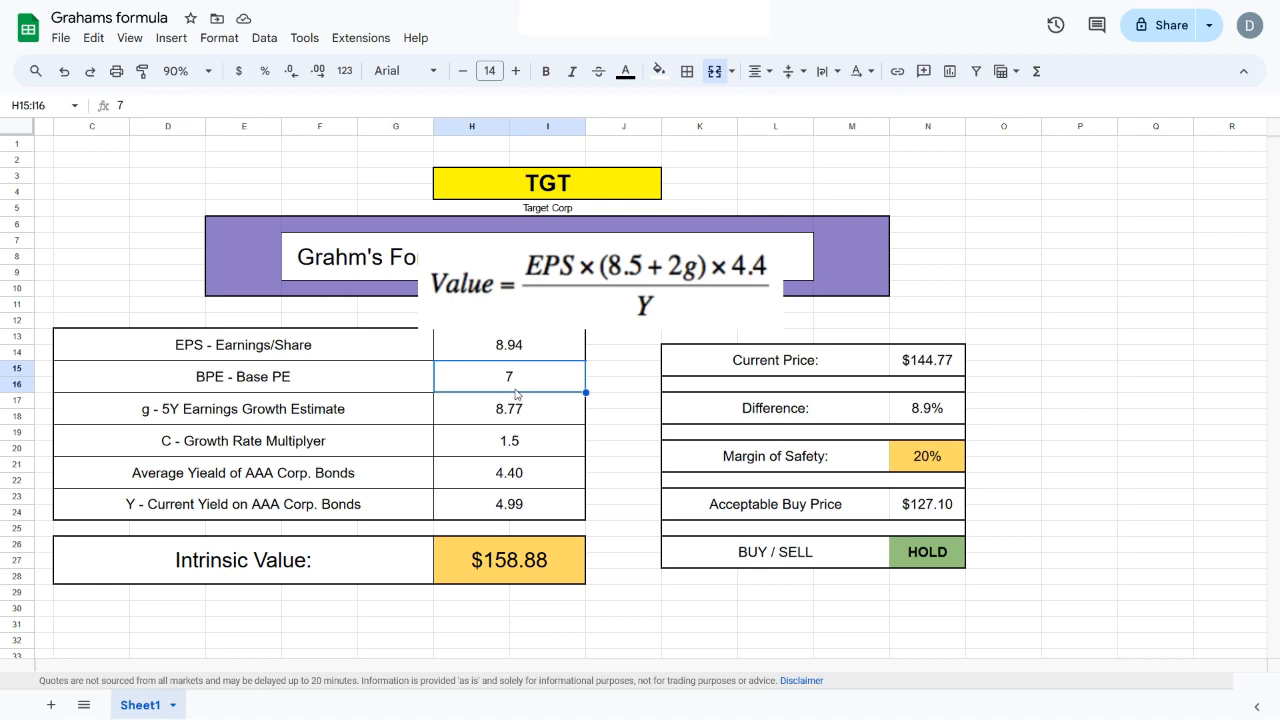
pyautogui.click(514, 443)
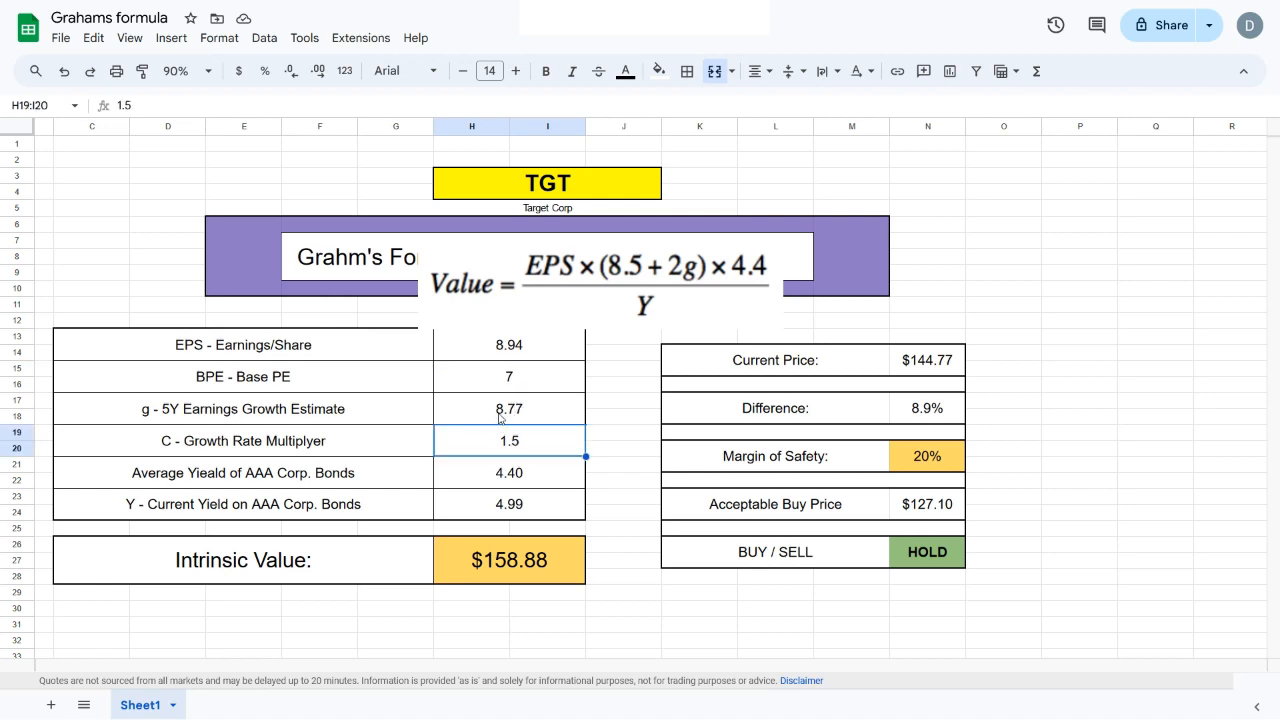
pyautogui.click(497, 417)
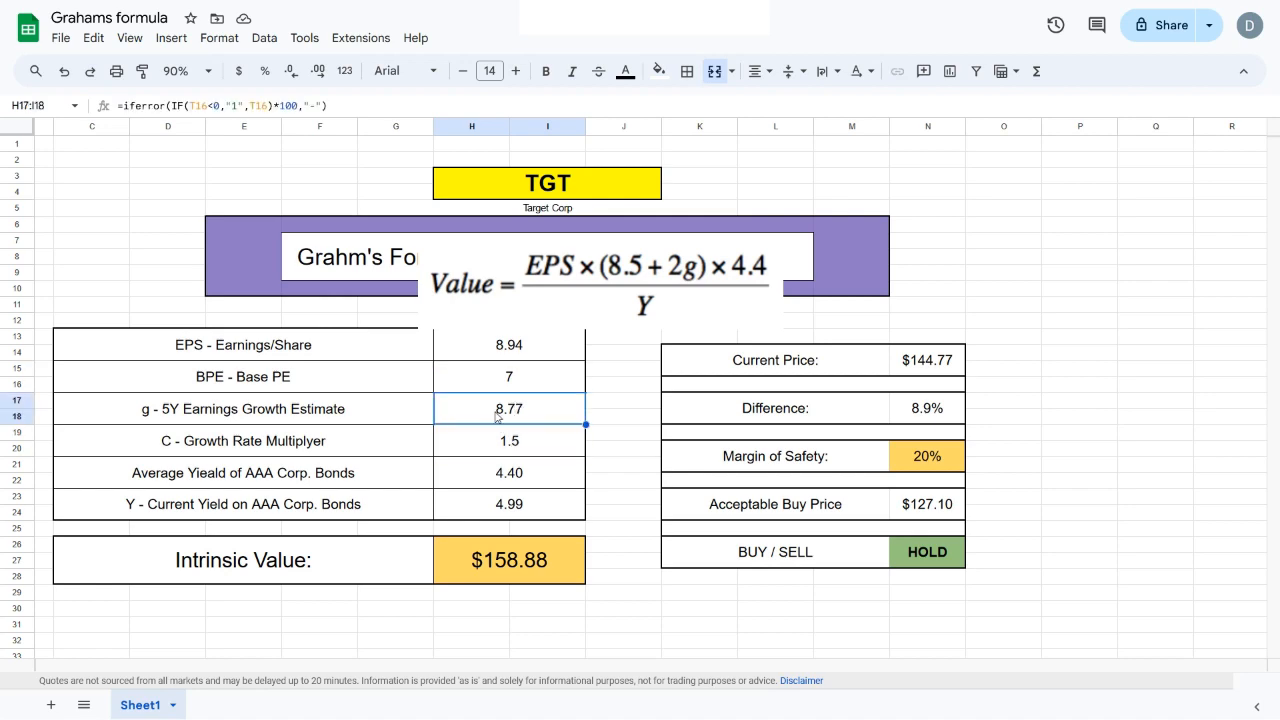
pyautogui.click(503, 478)
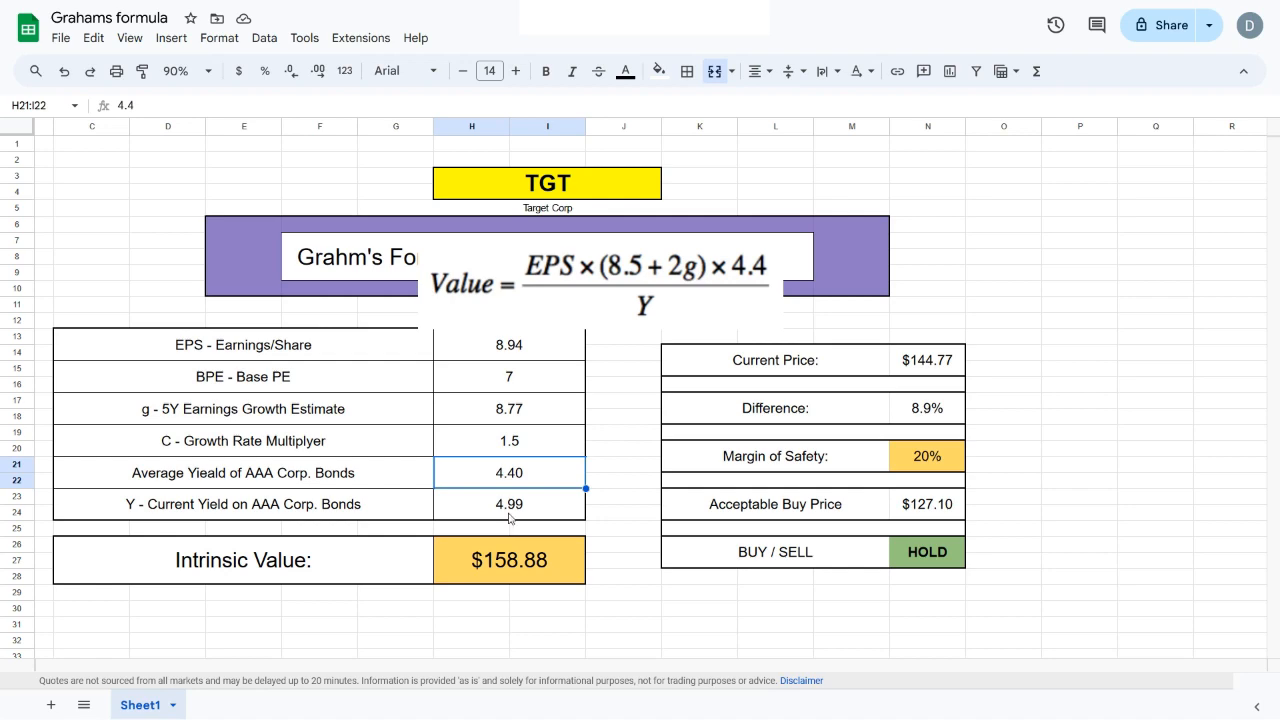
pyautogui.click(507, 517)
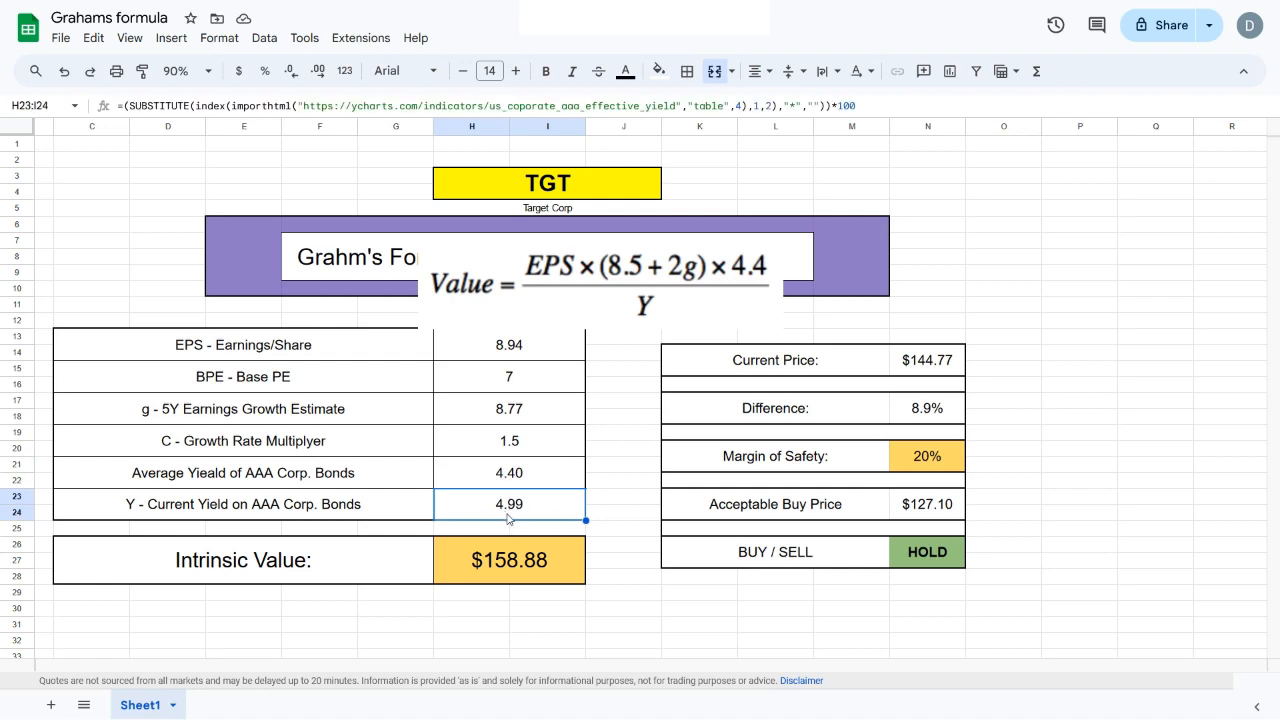
pyautogui.click(508, 583)
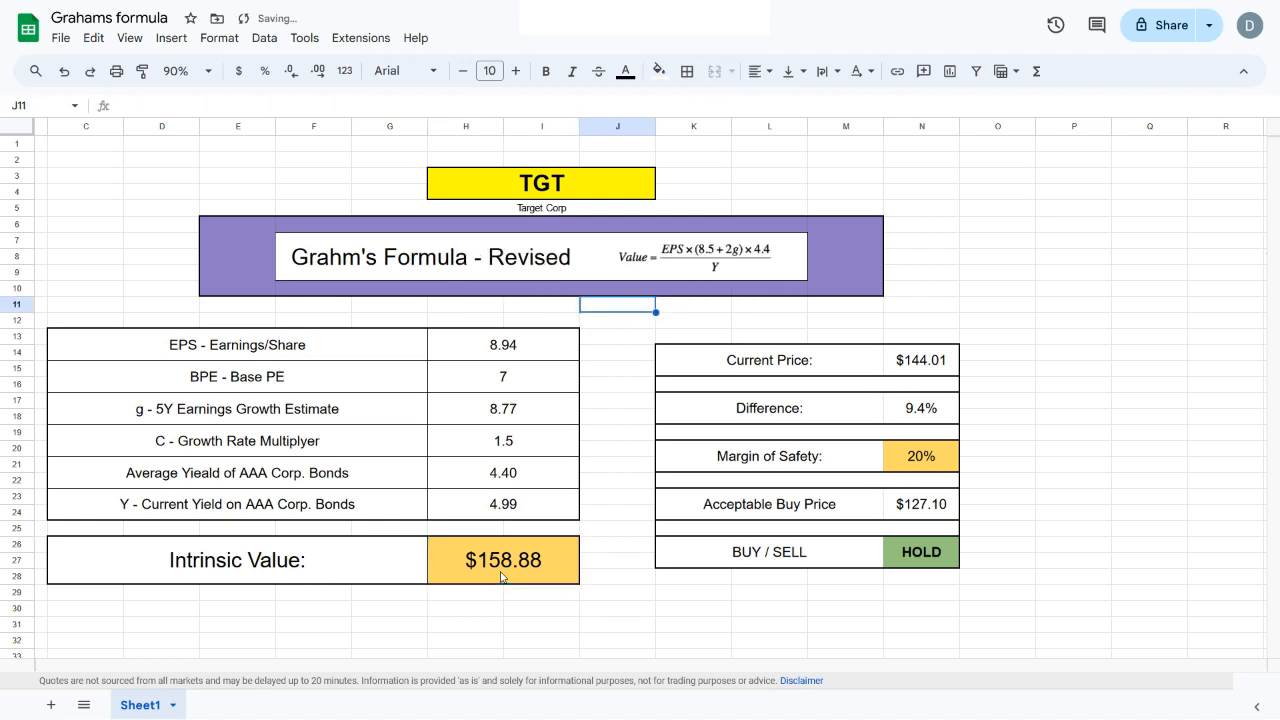
# Set the stock ticker in the yellow cell to CVS.
pyautogui.click(546, 186)
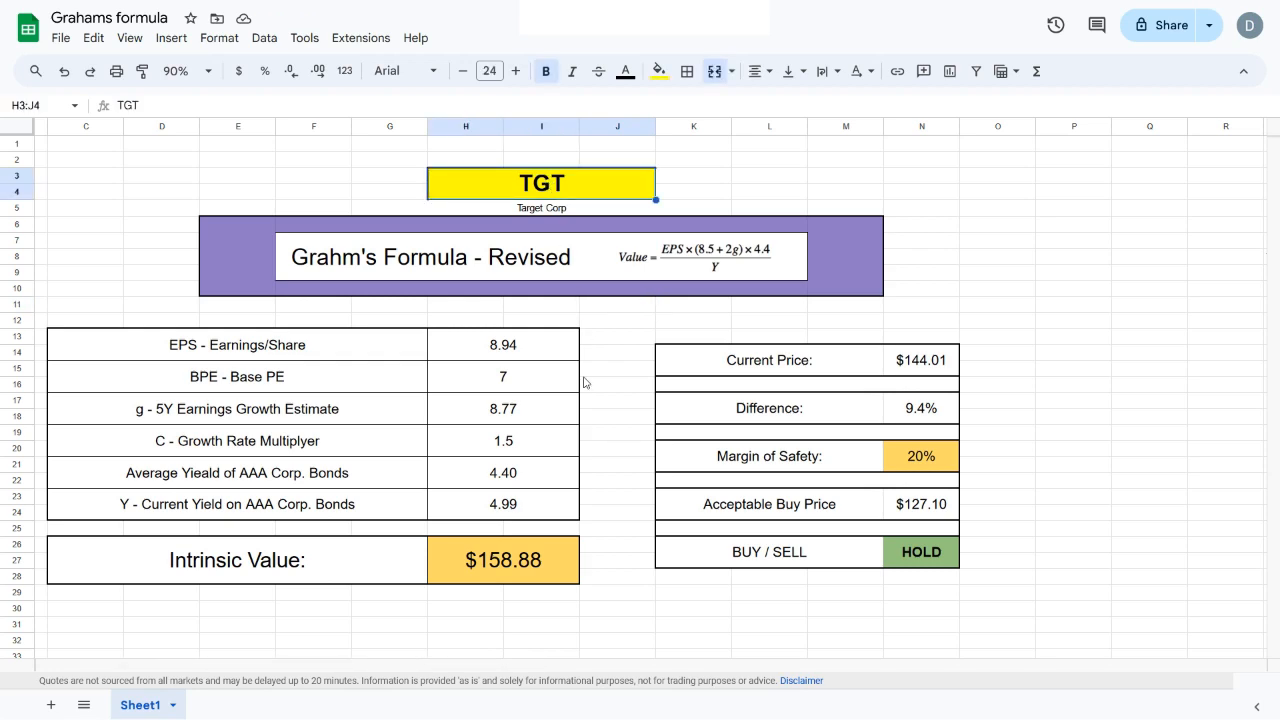
pyautogui.write('CVS')
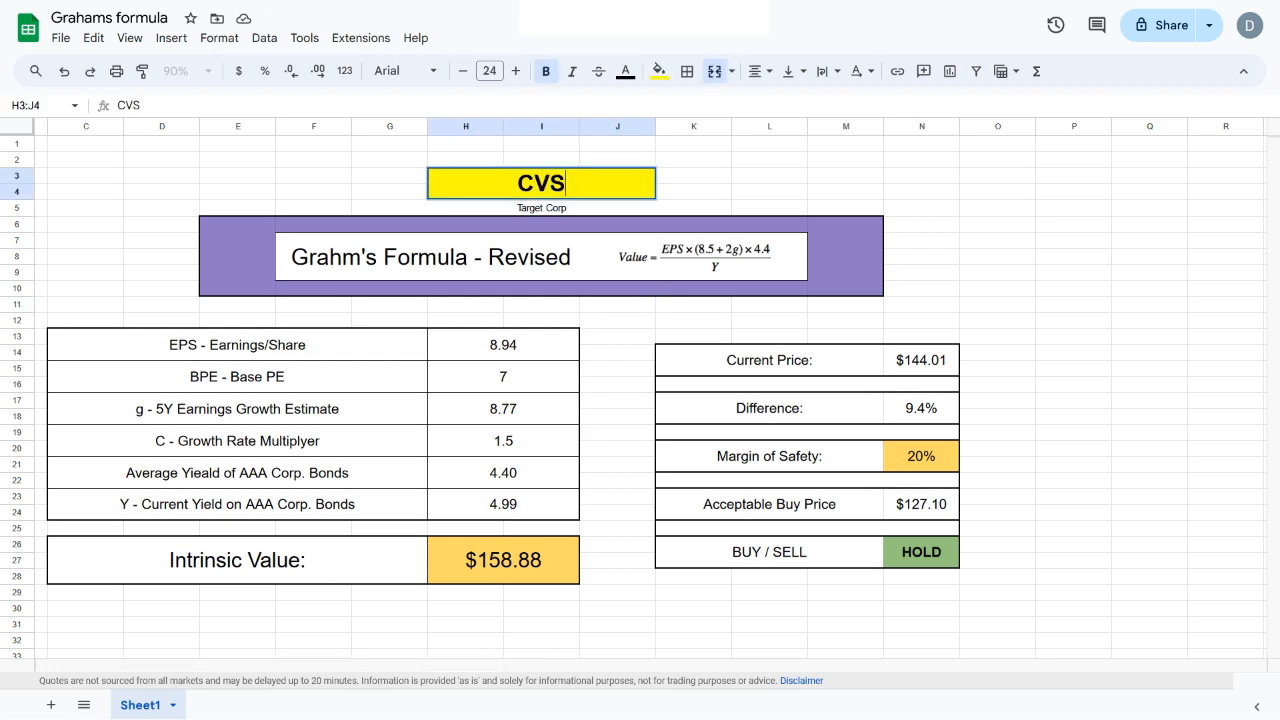
pyautogui.press('Return')
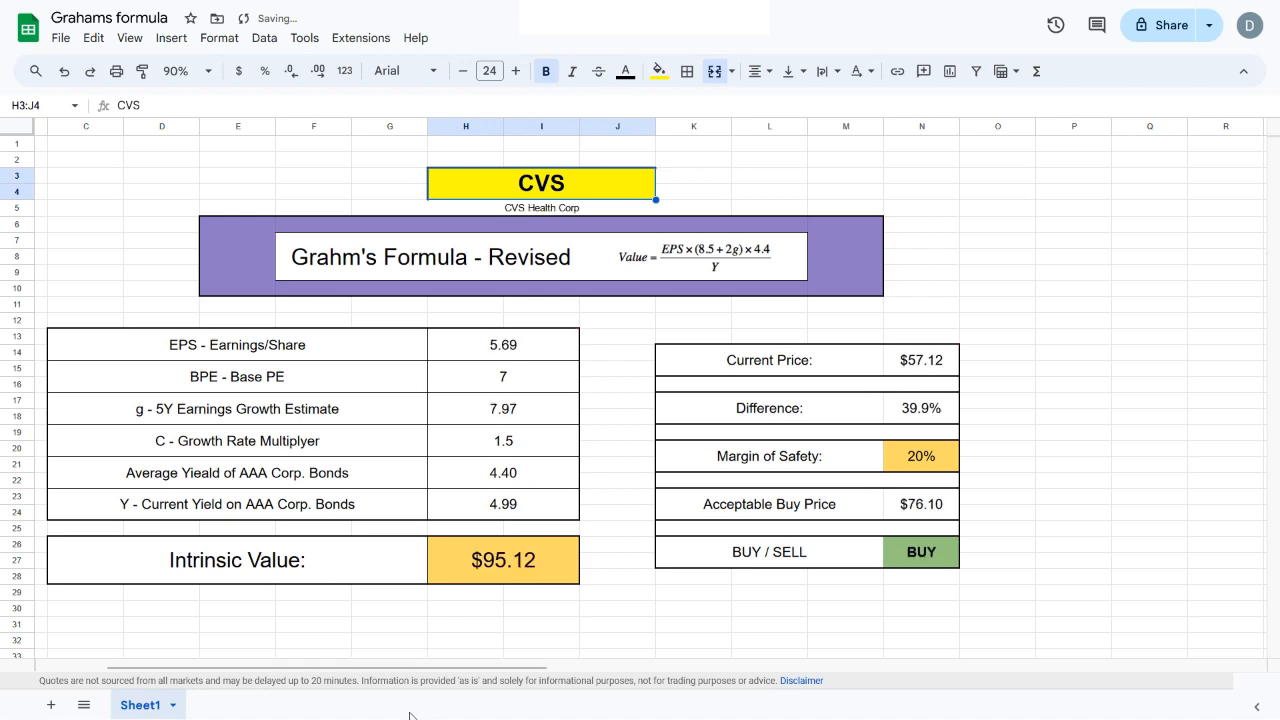
# Examine the intrinsic value, current price, difference, margin of safety and acceptable buy price for CVS.
pyautogui.click(443, 553)
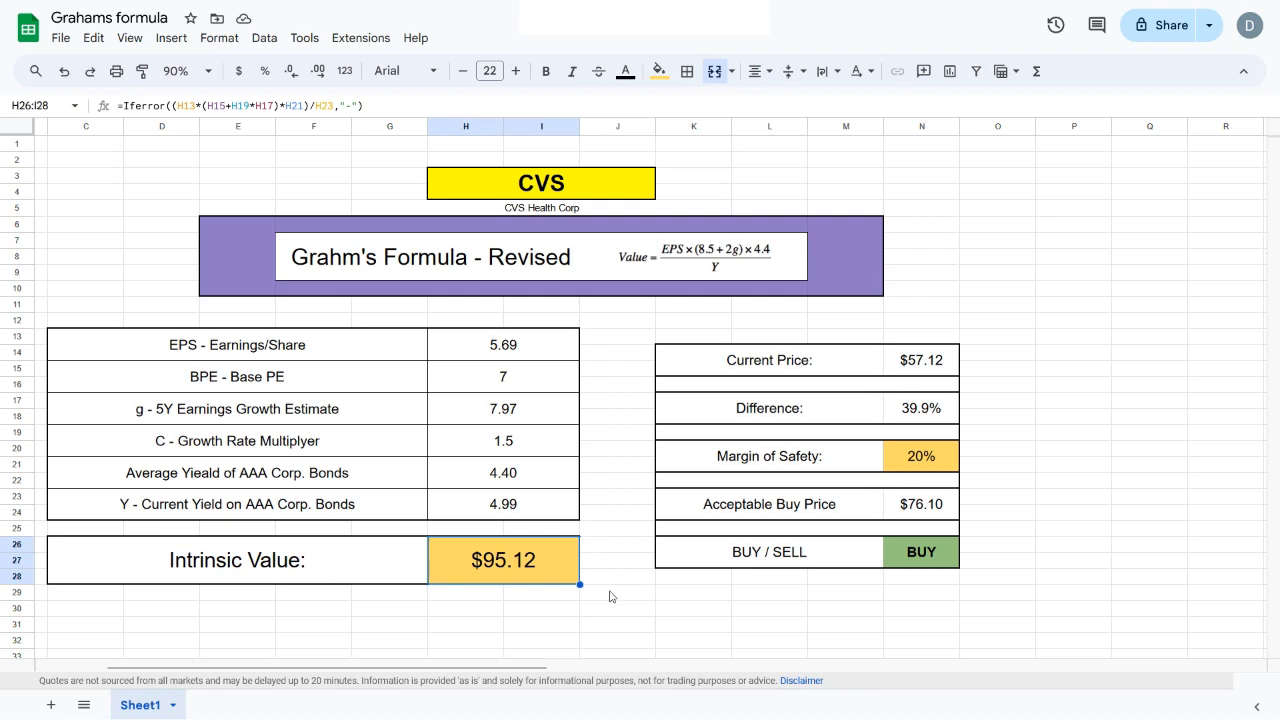
pyautogui.click(920, 363)
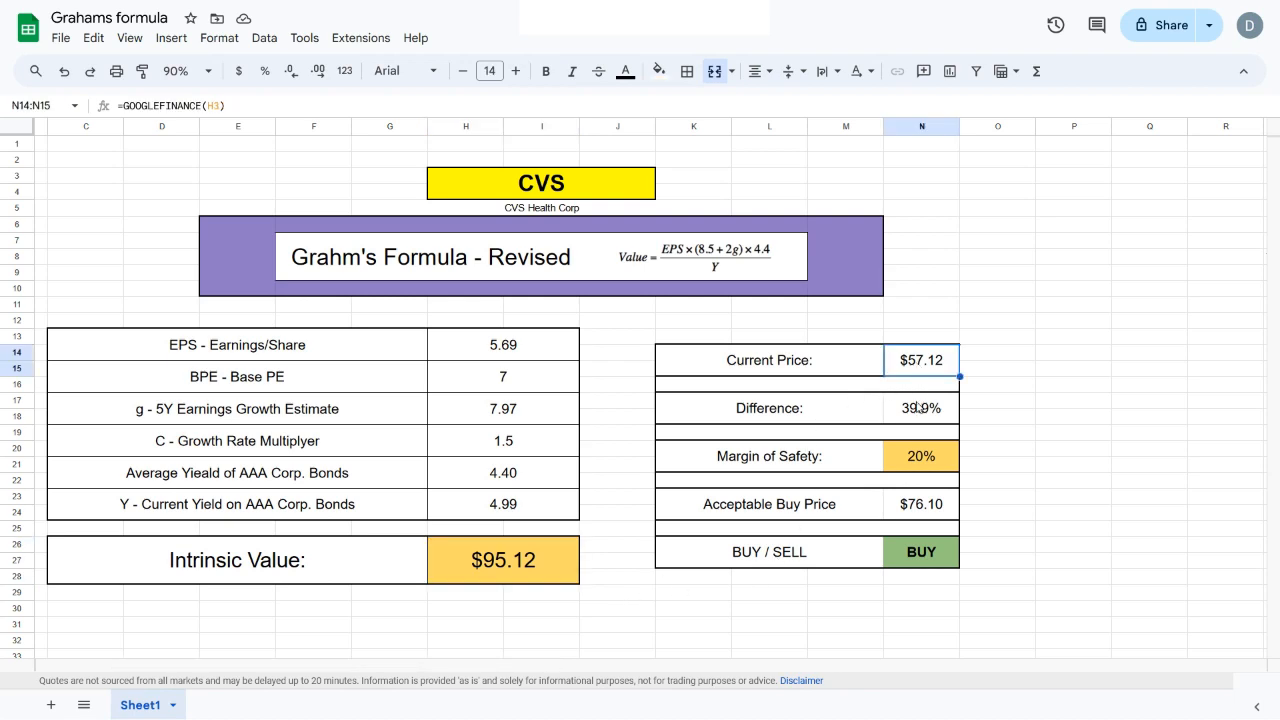
pyautogui.click(919, 420)
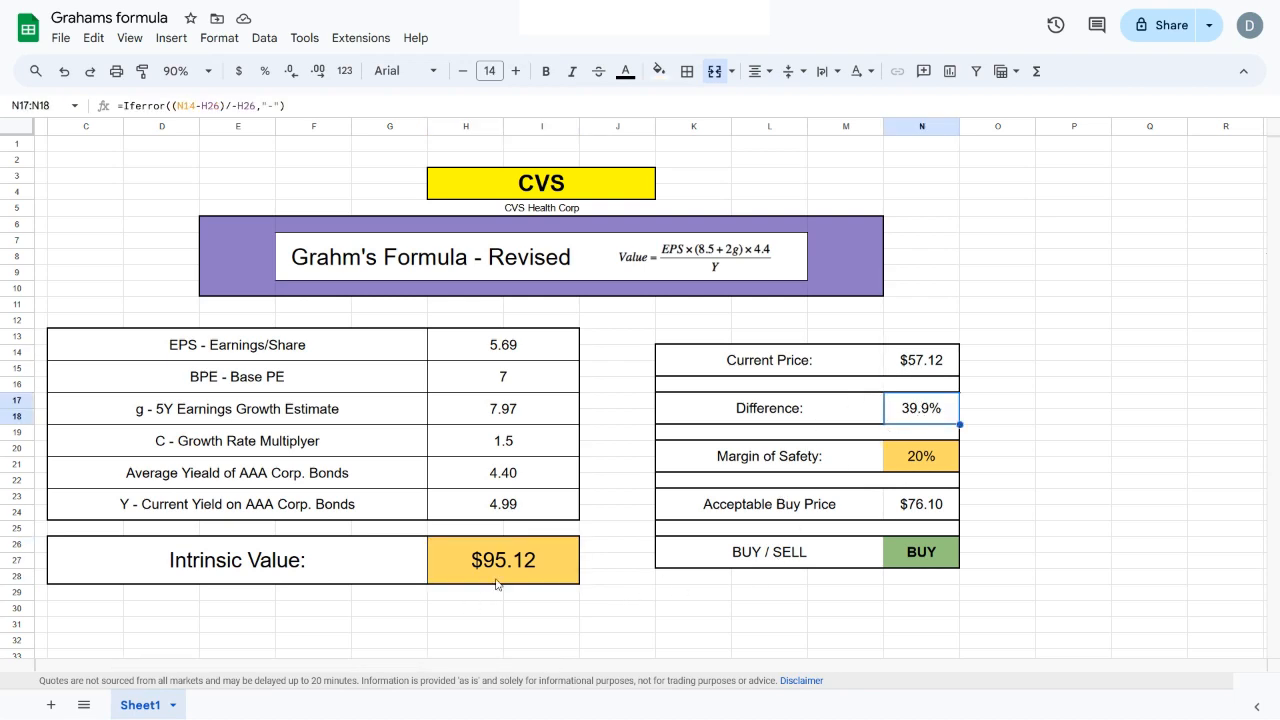
pyautogui.click(497, 583)
pyautogui.click(898, 368)
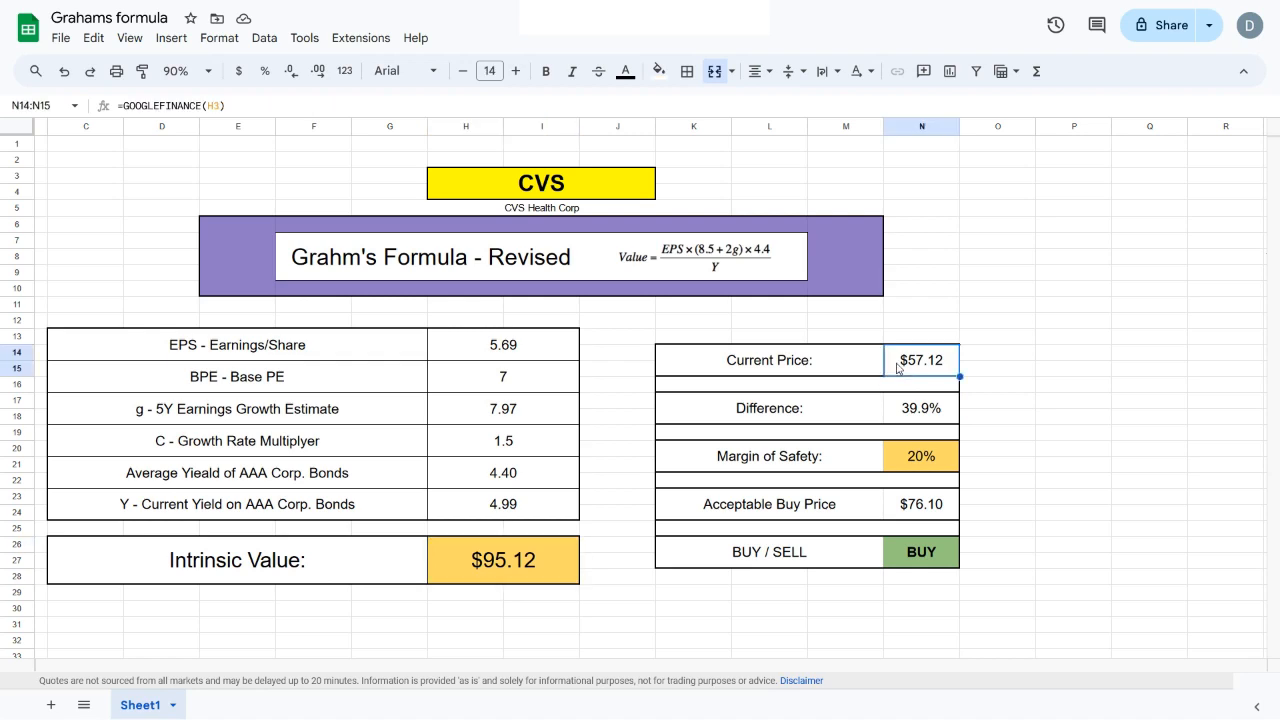
pyautogui.click(925, 450)
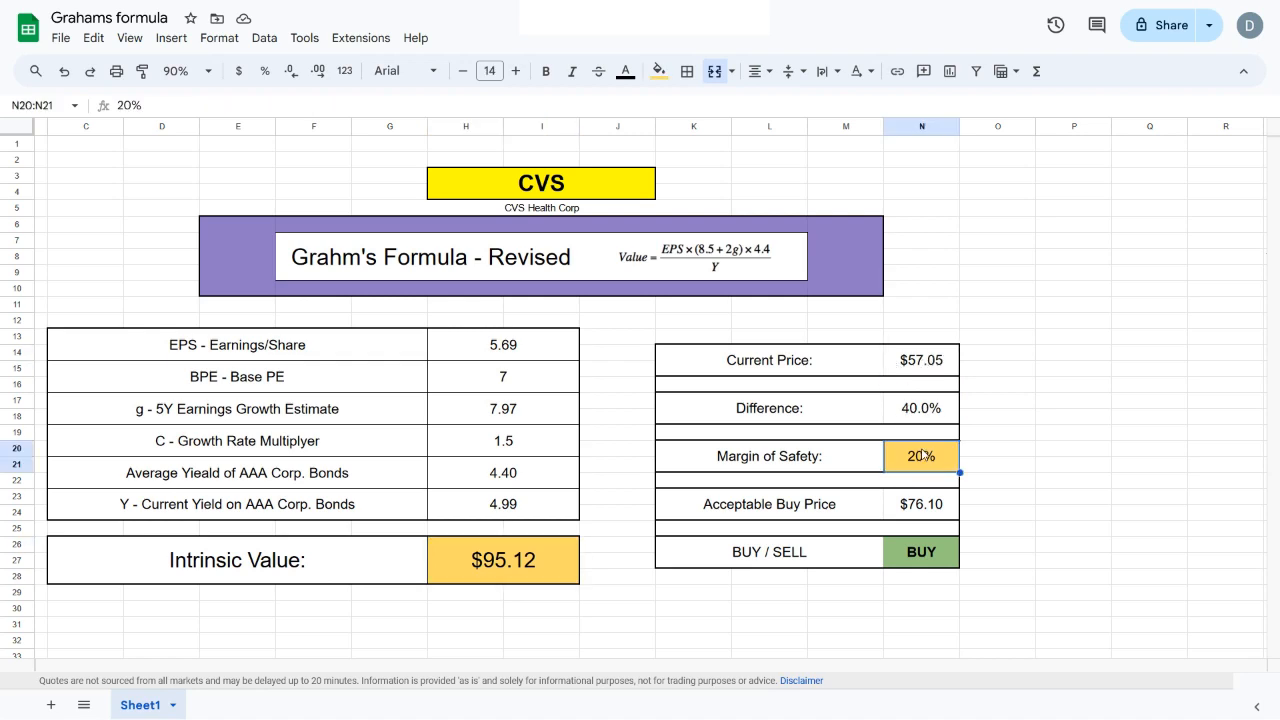
pyautogui.click(921, 520)
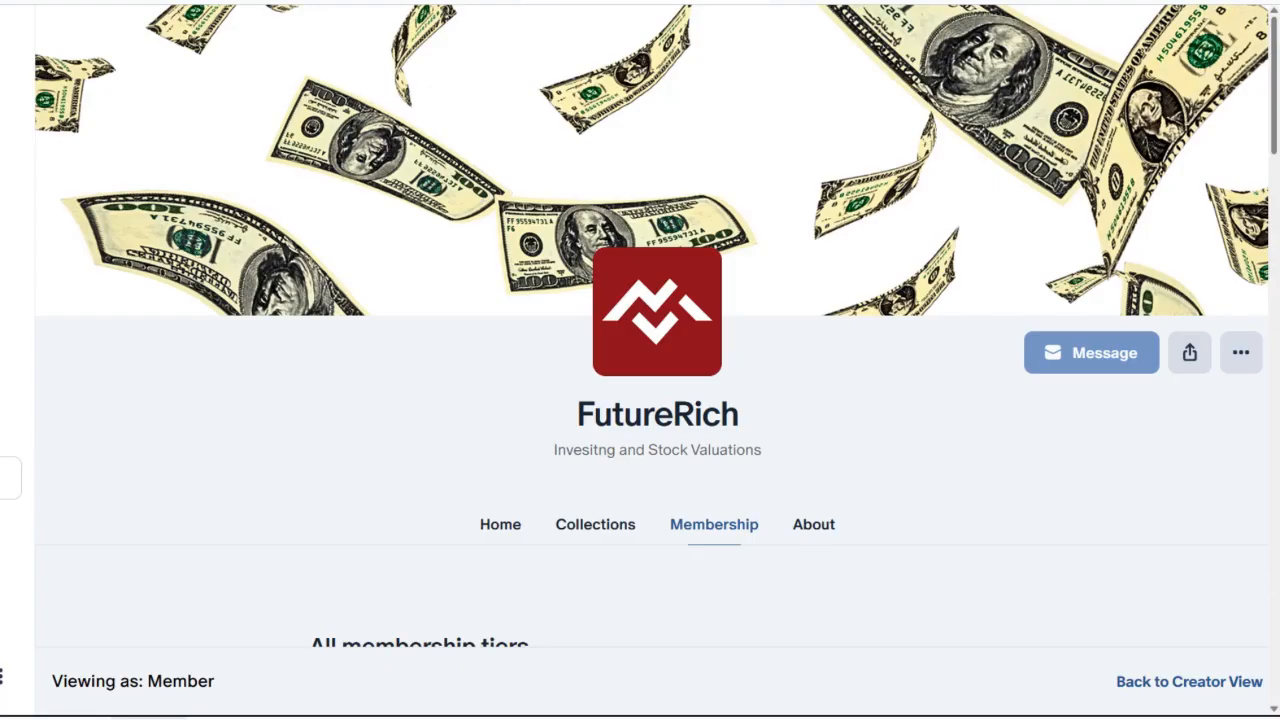
# Look through the membership tiers on the FutureRich membership page.
pyautogui.scroll(-8, 640, 360)
pyautogui.scroll(-15, 640, 330)
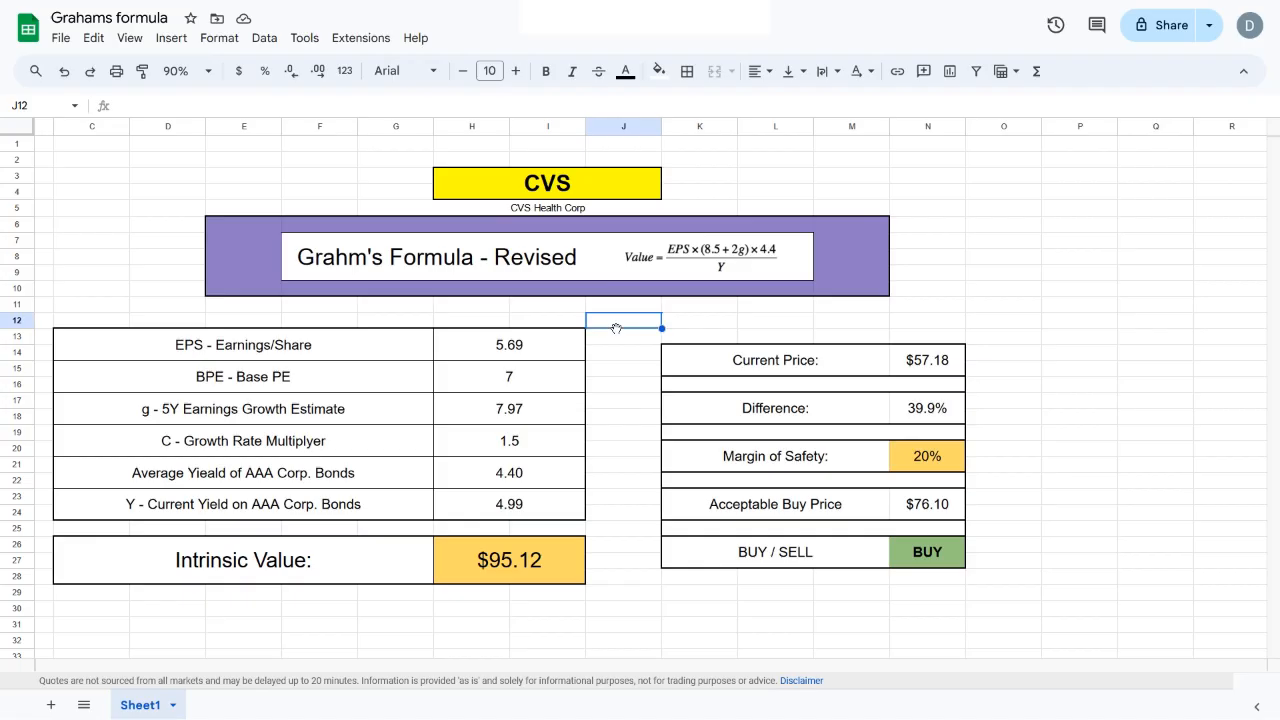
# Replace the banner's formula image with the copied version marked up with 7 and 1.5, placed beside the title text.
pyautogui.click(683, 270)
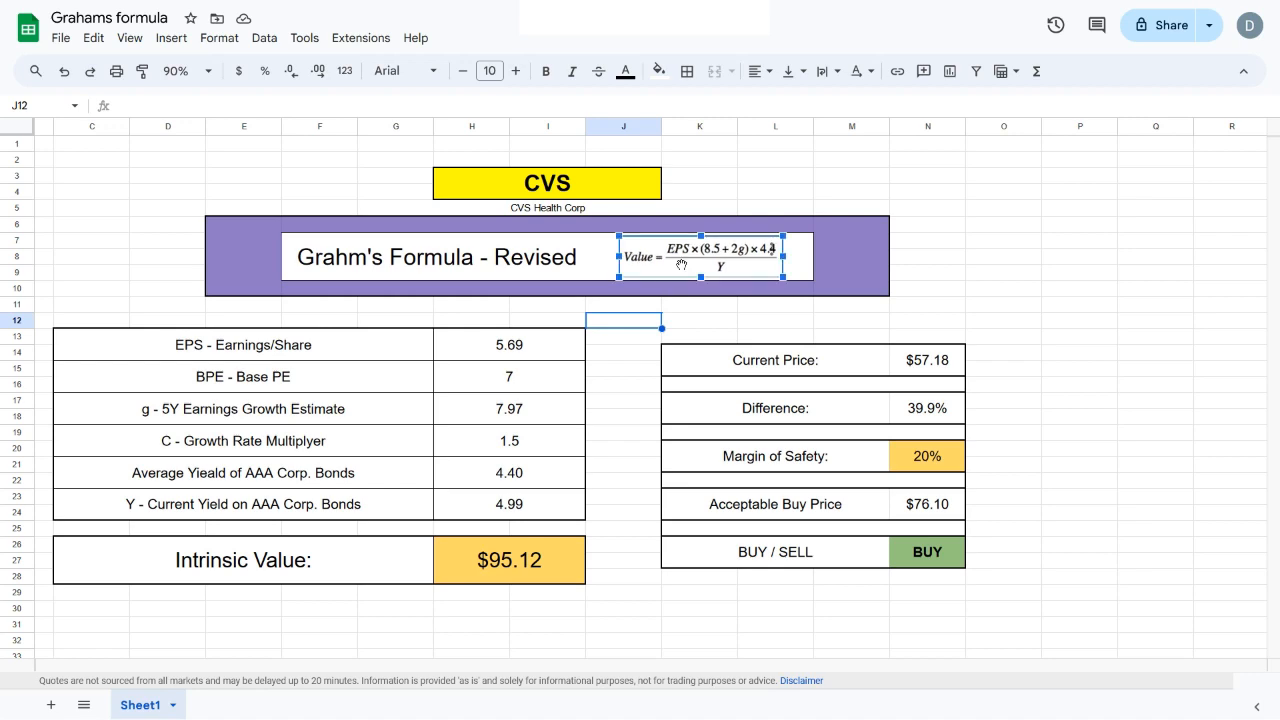
pyautogui.press('Delete')
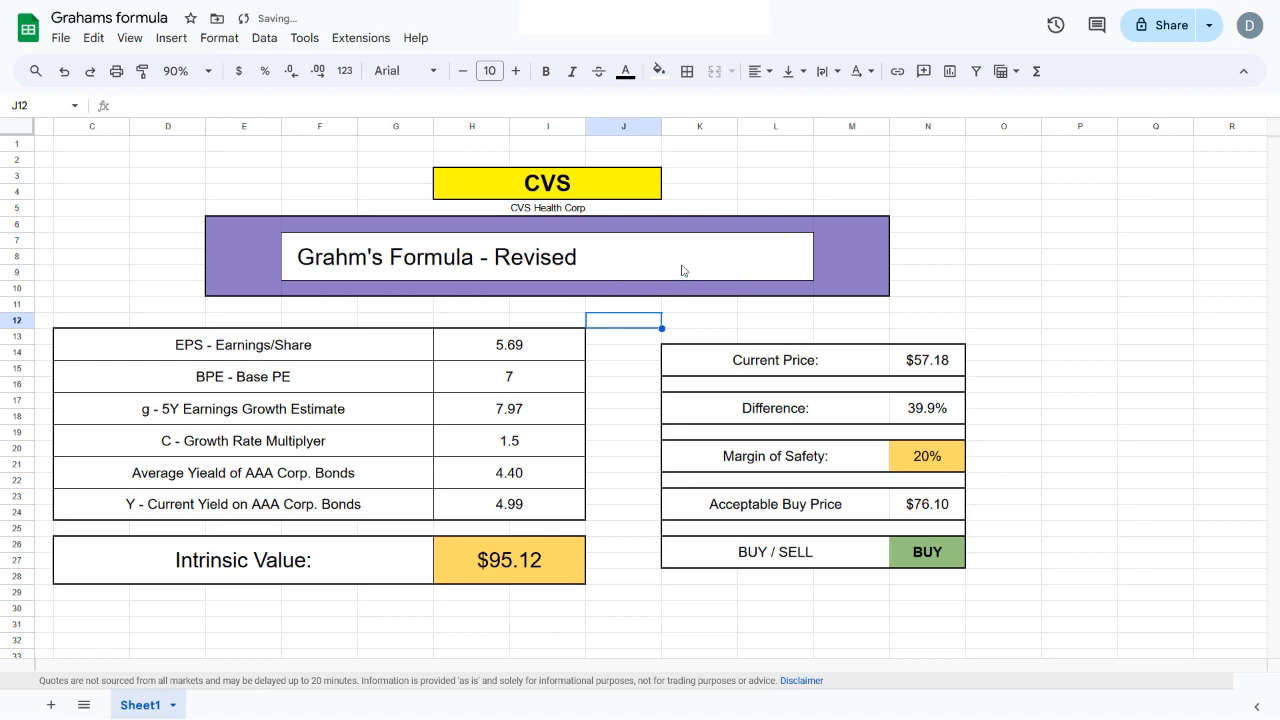
pyautogui.hotkey('ctrl', 'v')
pyautogui.click(724, 344)
pyautogui.moveTo(712, 339); pyautogui.dragTo(688, 249)
pyautogui.click(1020, 308)
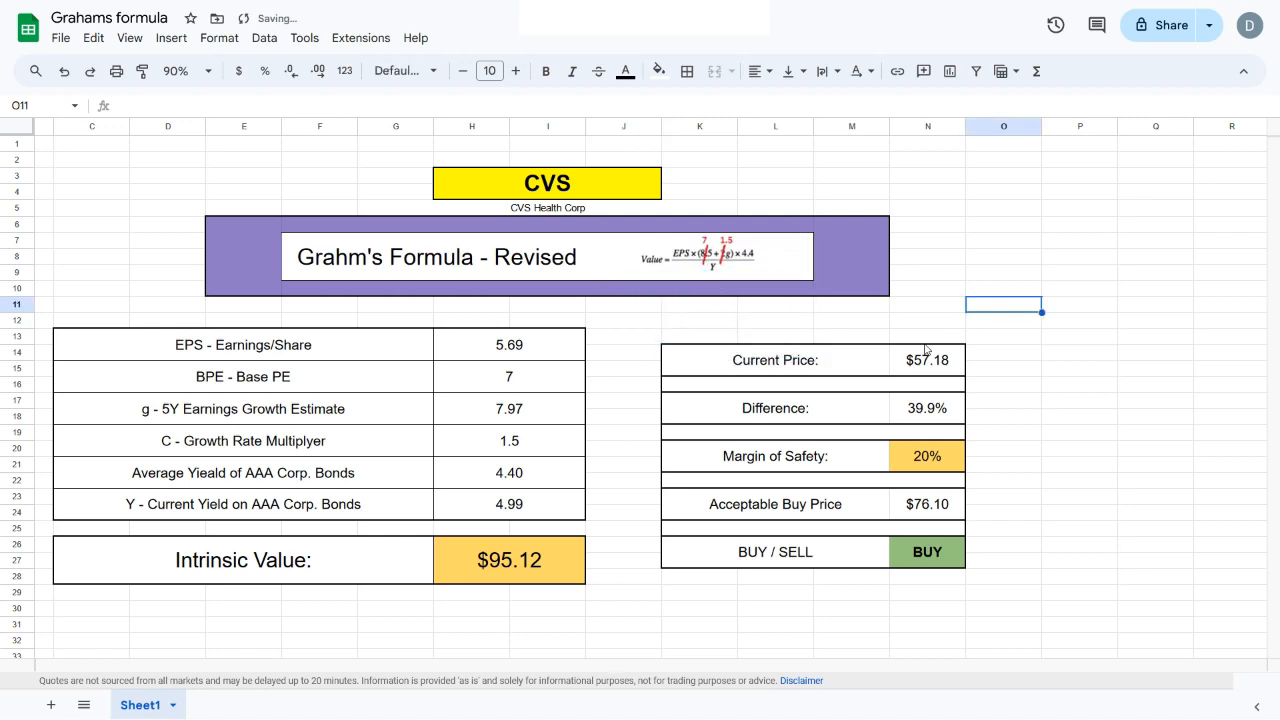
# Inspect the base PE and growth rate multiplier cells in the inputs table.
pyautogui.click(507, 389)
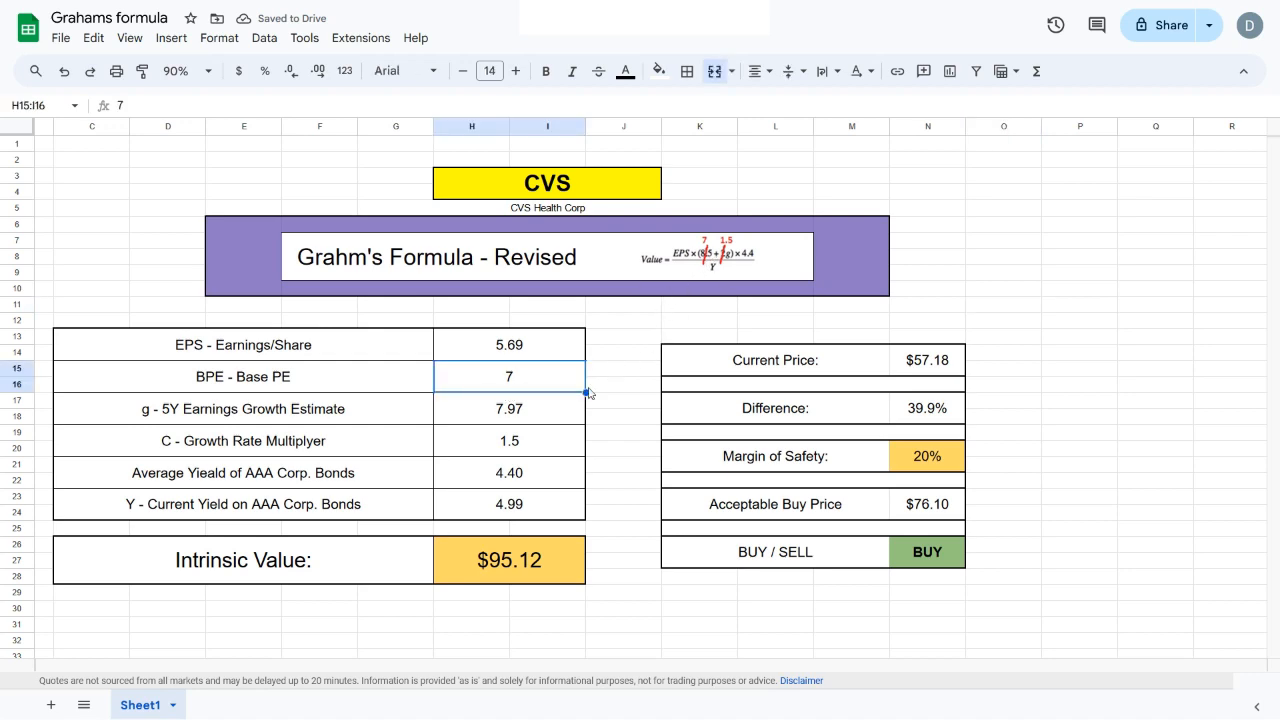
pyautogui.click(491, 451)
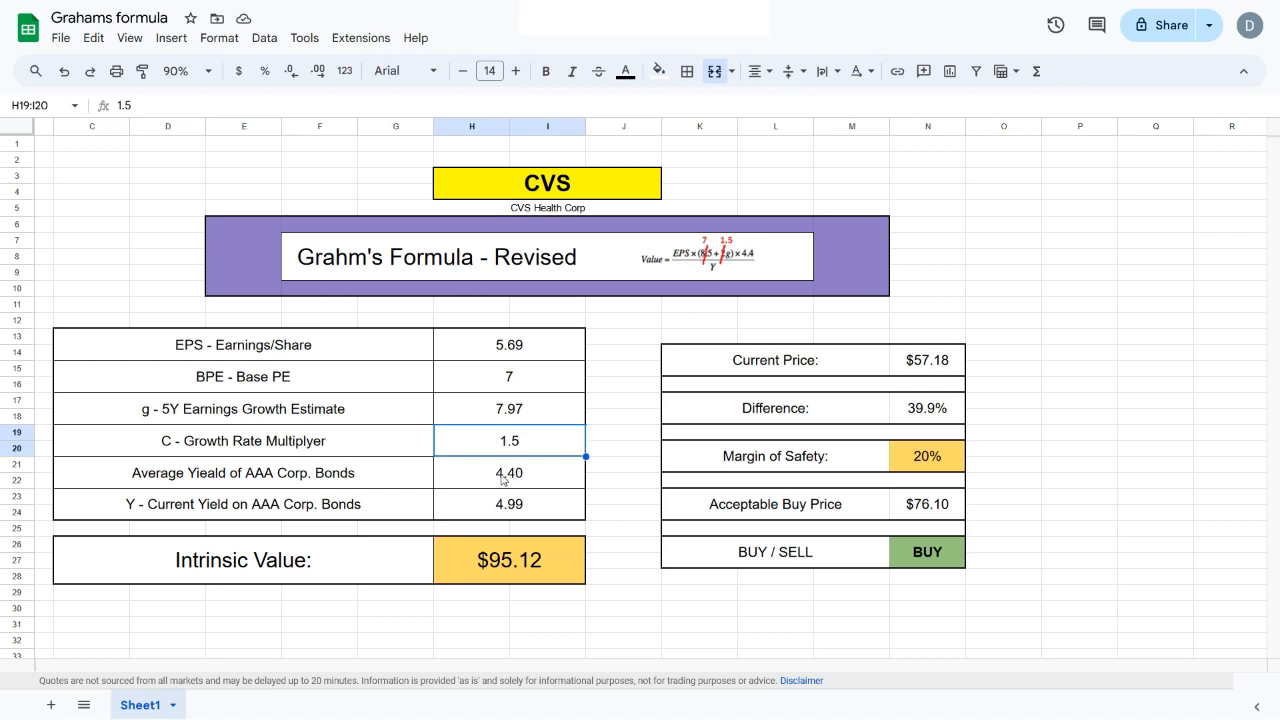
pyautogui.click(623, 368)
pyautogui.moveTo(505, 668); pyautogui.dragTo(441, 668)
# Inspect the company-name formula under the ticker and change the ticker to KO.
pyautogui.click(683, 196)
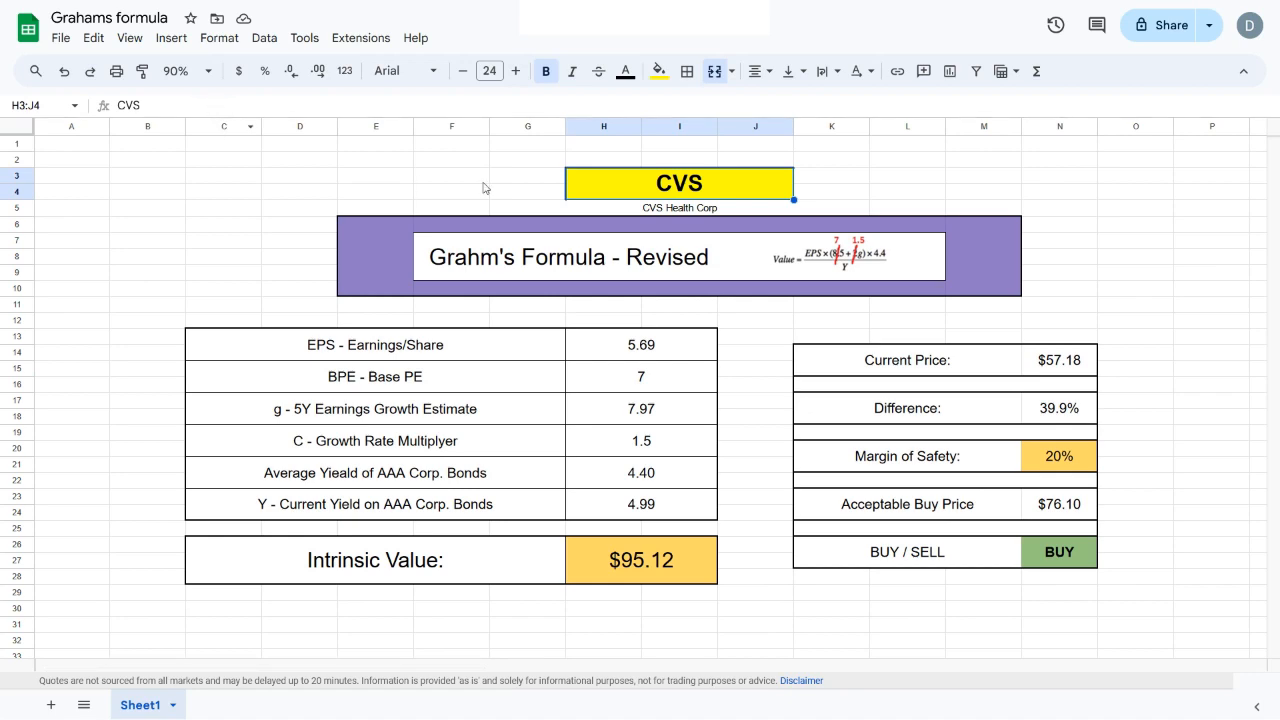
pyautogui.click(646, 208)
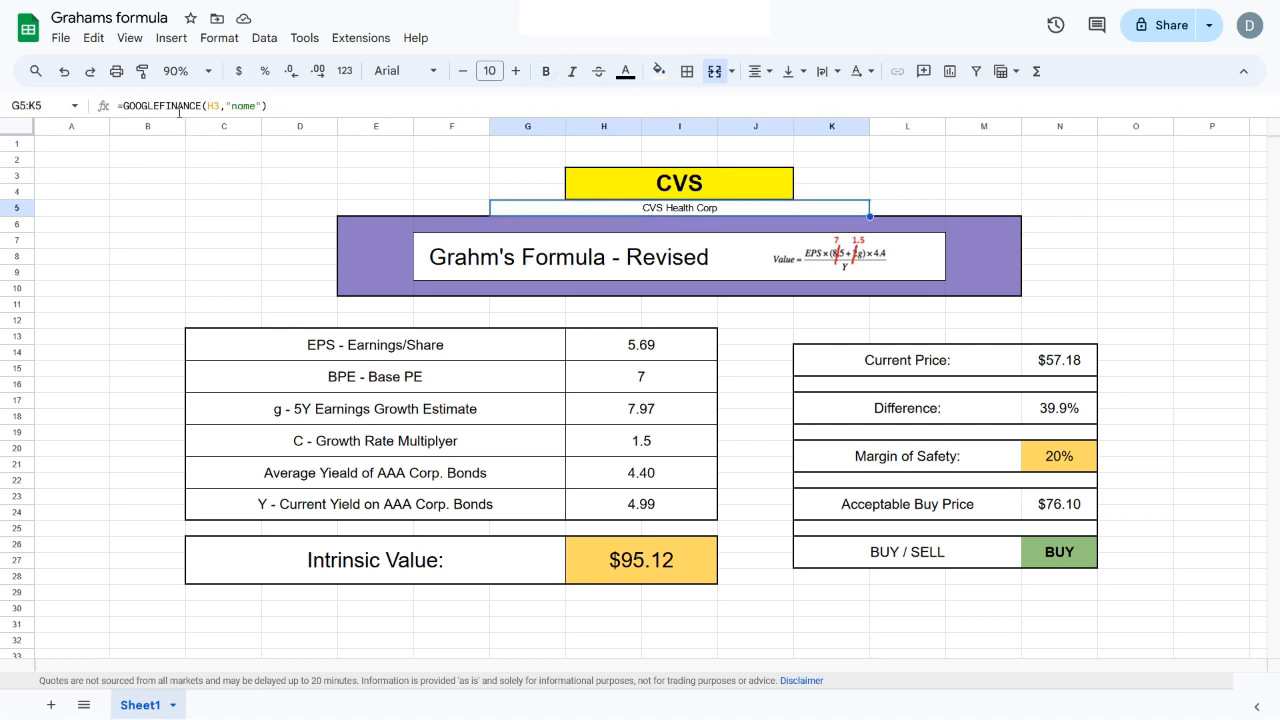
pyautogui.click(668, 183)
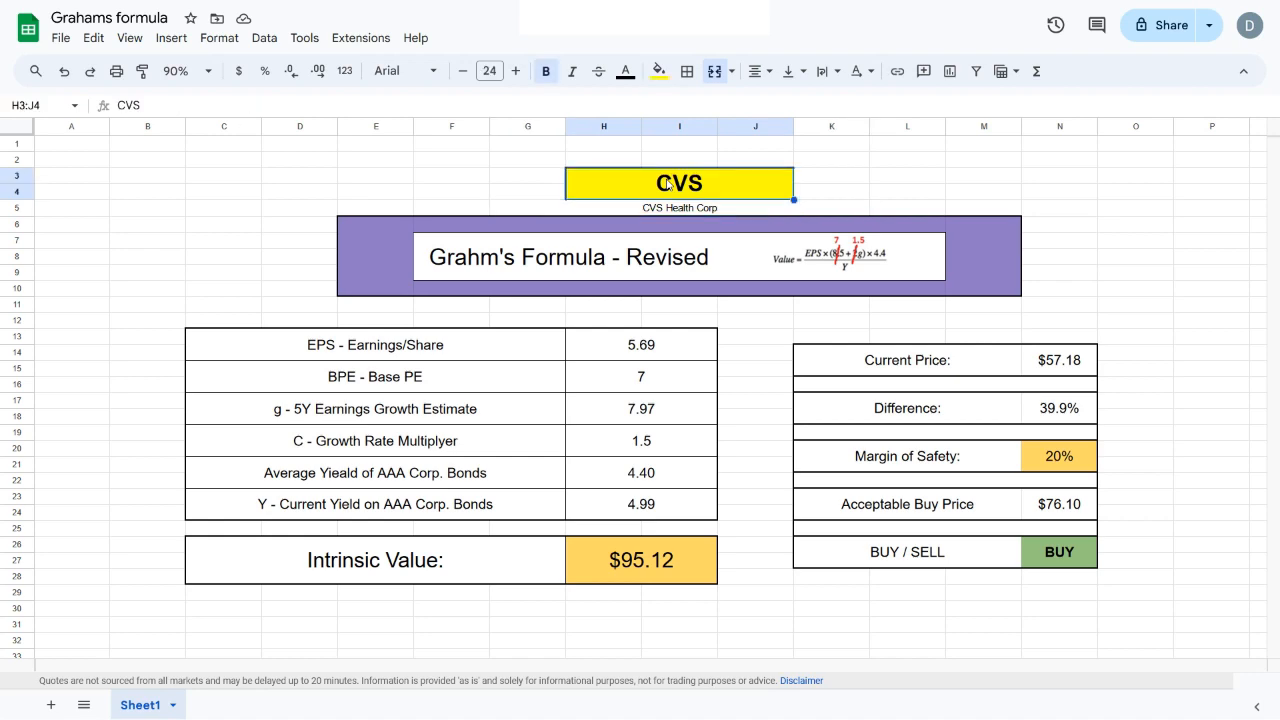
pyautogui.write('KO')
pyautogui.press('Return')
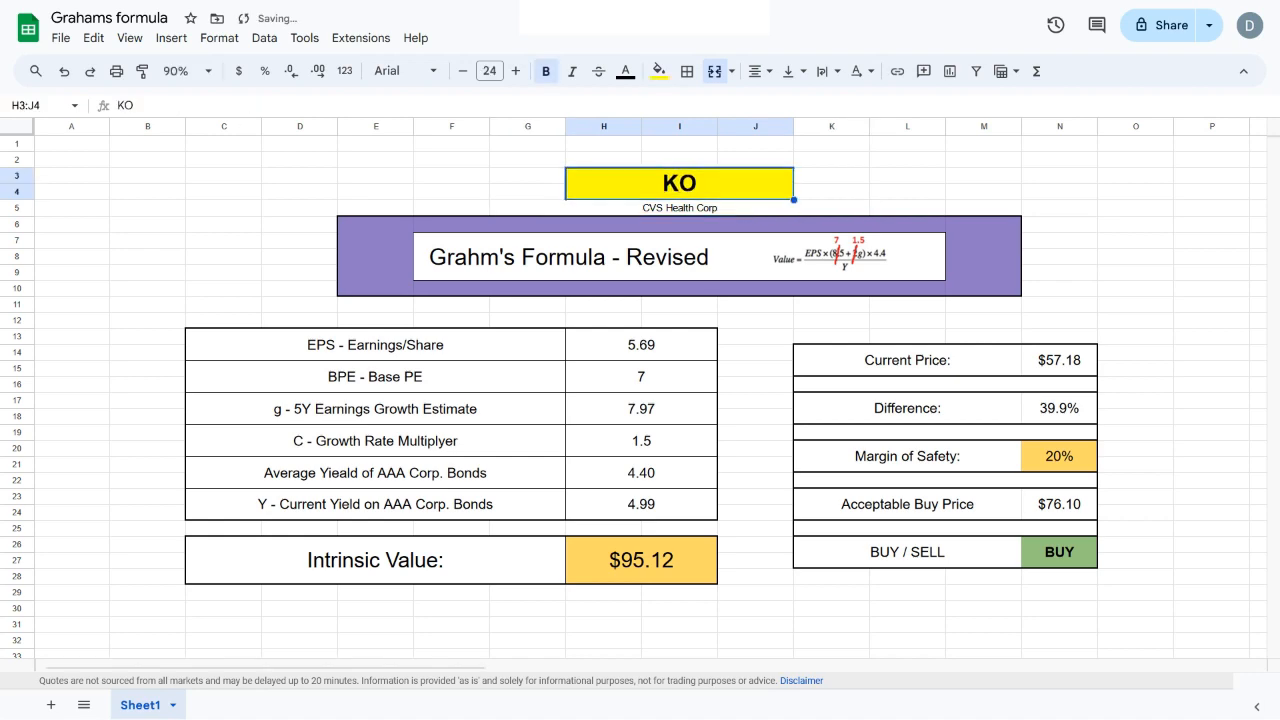
# Examine the company-name GOOGLEFINANCE formula in row 5, including its H3 reference and "name" attribute.
pyautogui.click(687, 211)
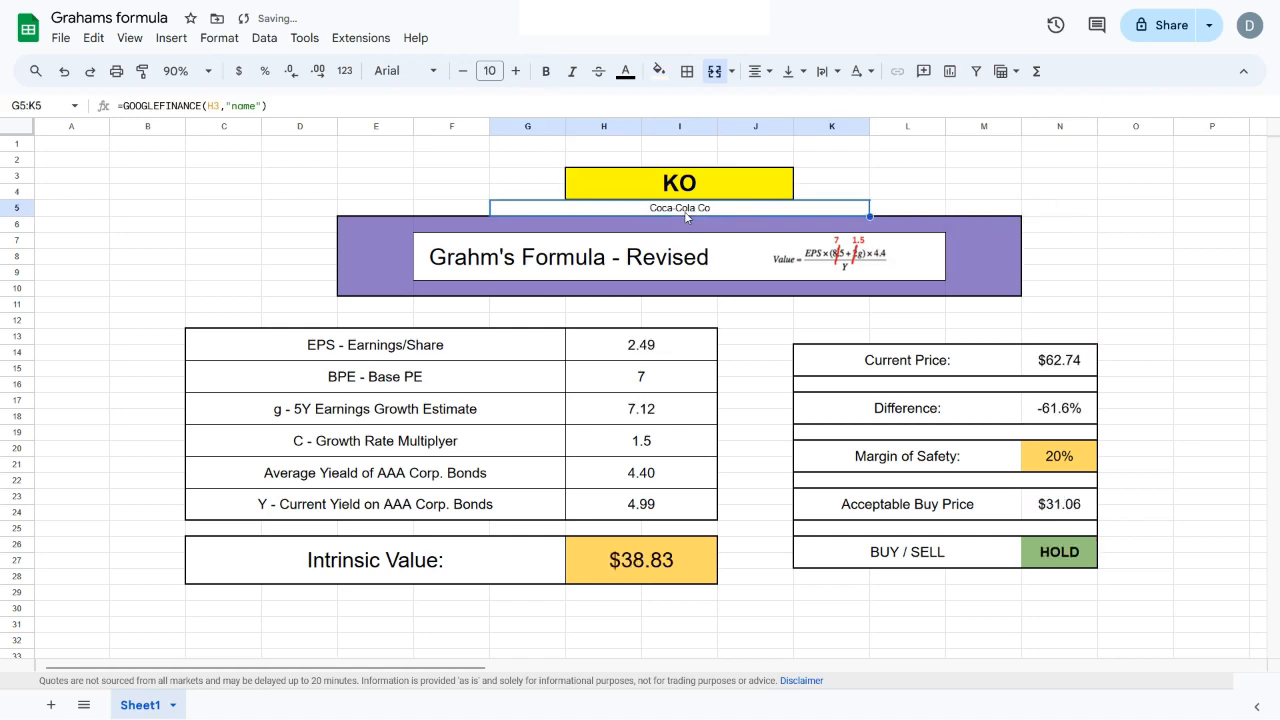
pyautogui.click(219, 105)
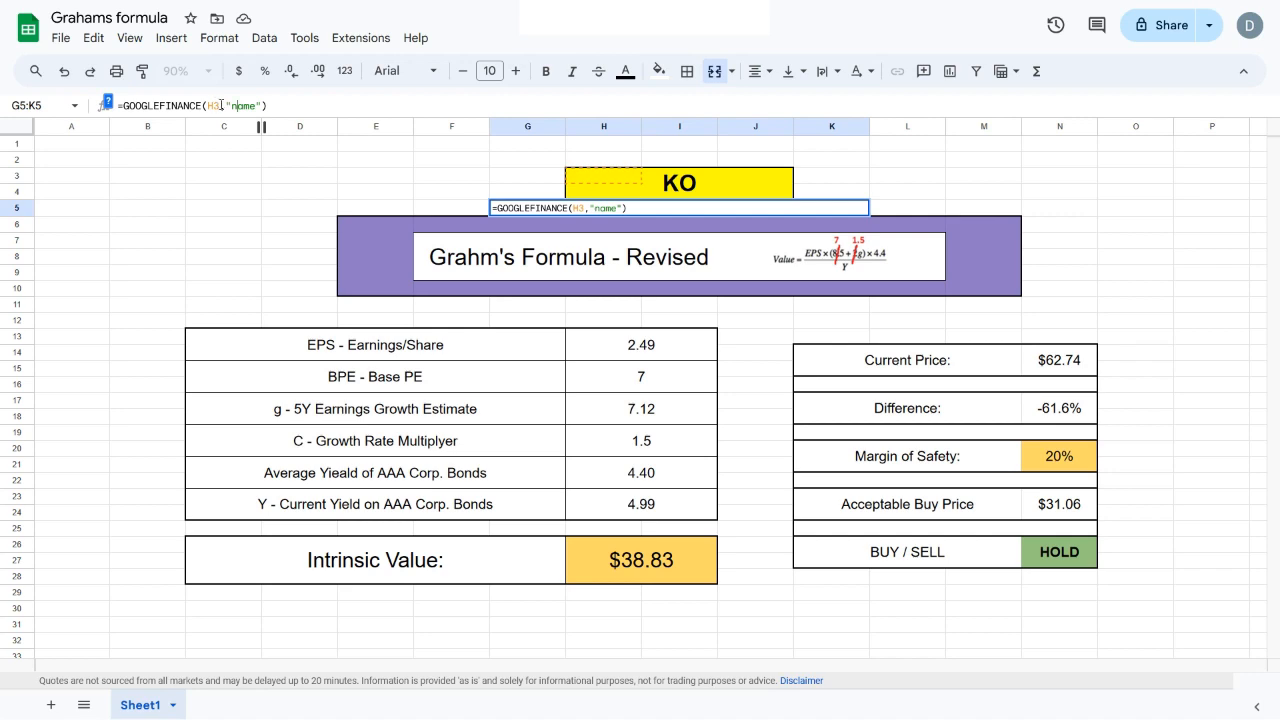
pyautogui.moveTo(220, 105); pyautogui.dragTo(208, 106)
pyautogui.moveTo(249, 105); pyautogui.dragTo(232, 105)
pyautogui.keyDown('shift'); pyautogui.click(301, 106); pyautogui.keyUp('shift')
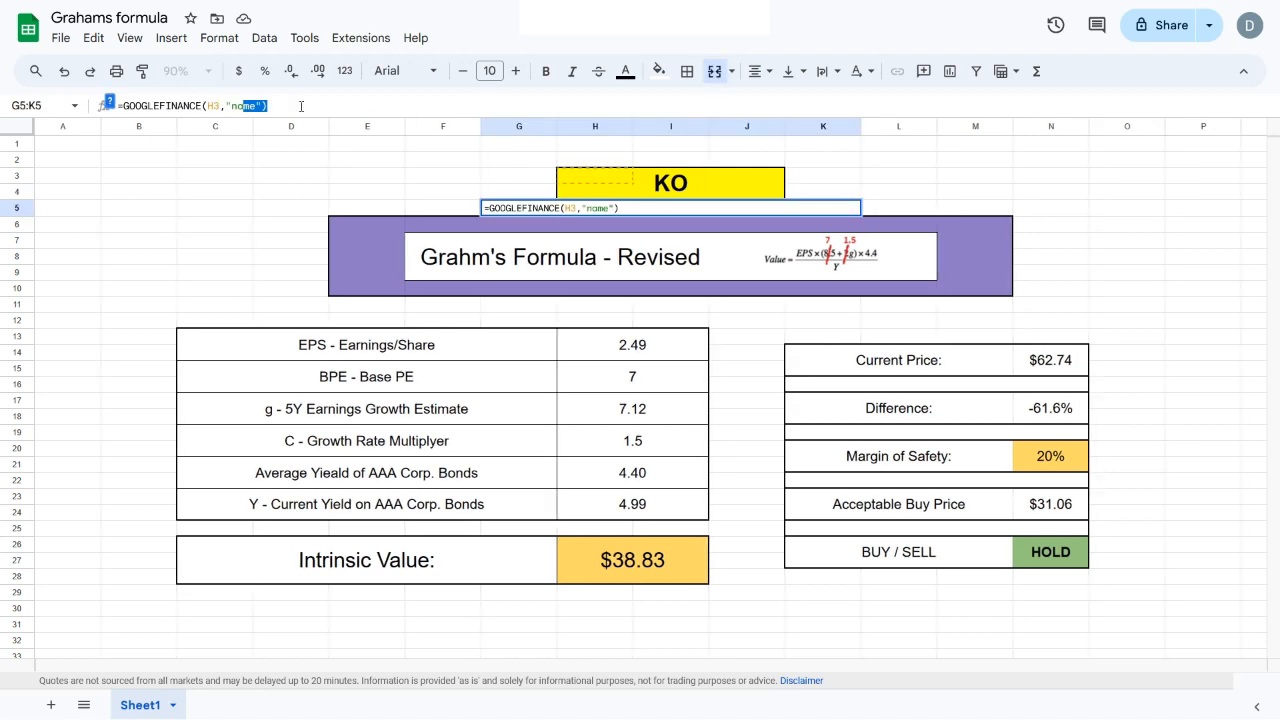
# Examine the GOOGLEFINANCE formula in the EPS cell, including its H3 reference and "eps" attribute, and select the base PE value.
pyautogui.click(626, 358)
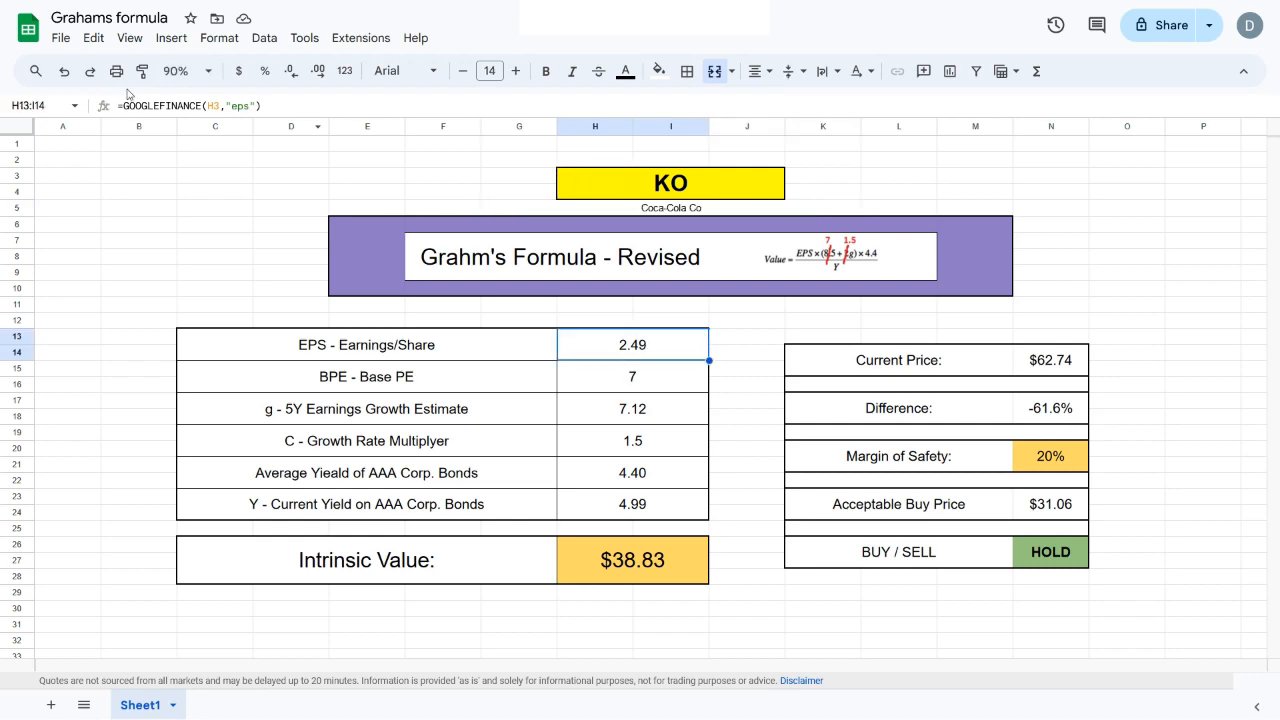
pyautogui.moveTo(123, 106); pyautogui.dragTo(234, 111)
pyautogui.doubleClick(209, 108)
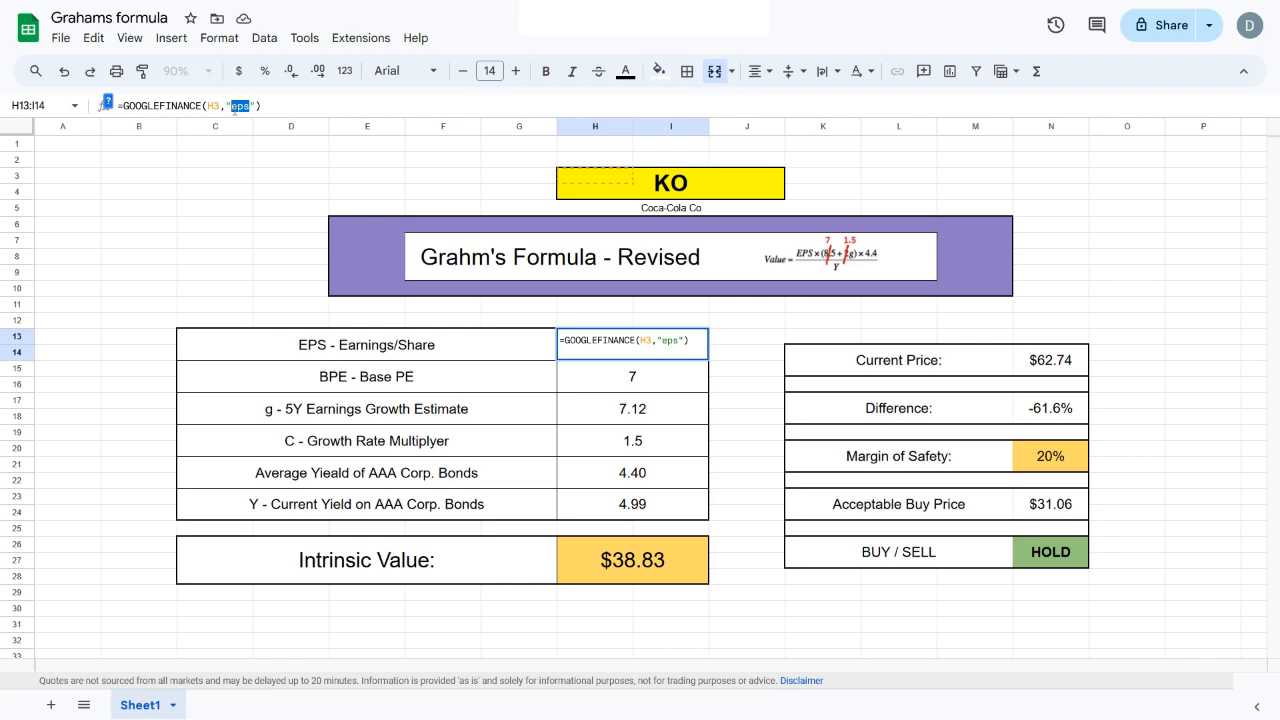
pyautogui.click(733, 342)
pyautogui.click(645, 350)
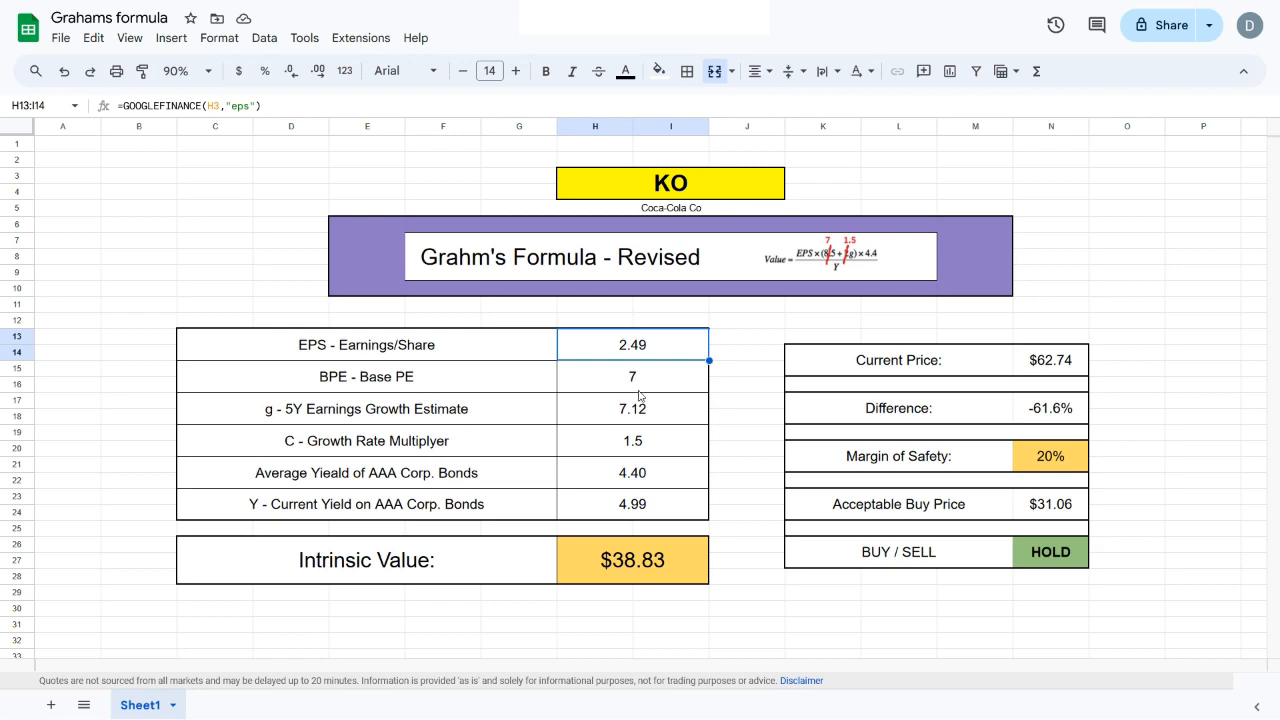
pyautogui.press('Down')
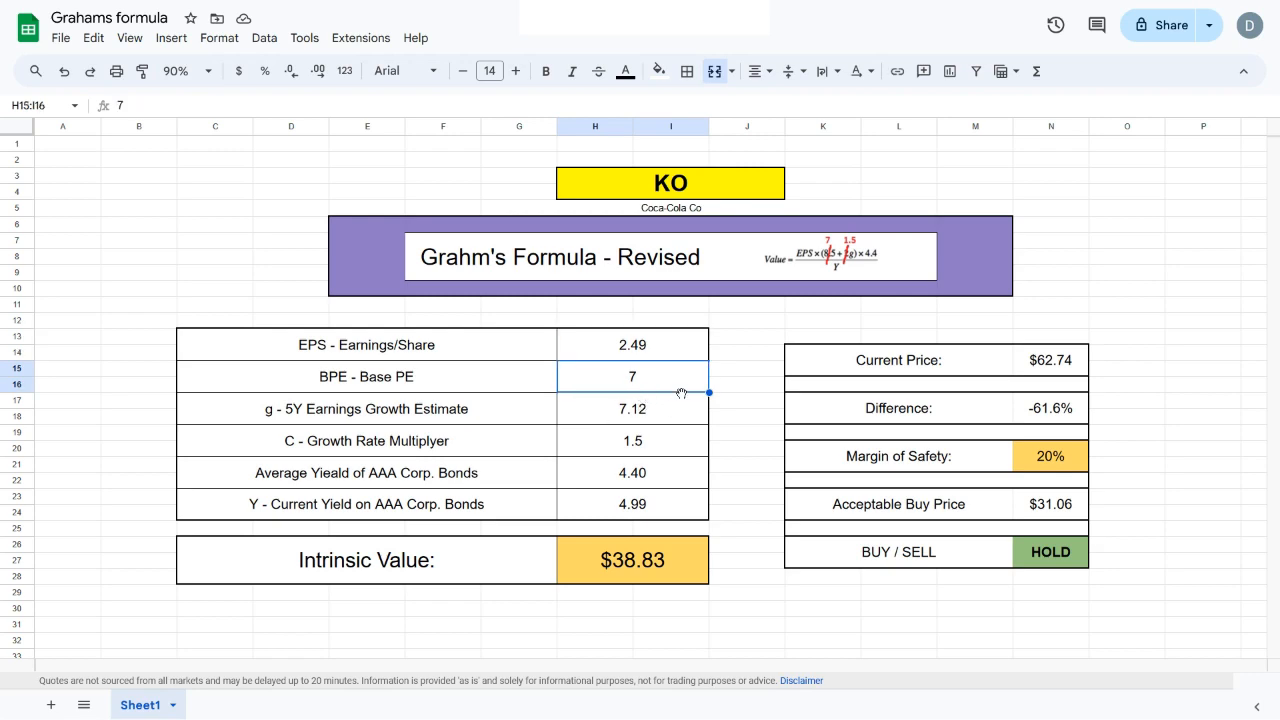
# Inspect the 5Y earnings growth estimate formula in the inputs table and its reference to T16.
pyautogui.click(629, 413)
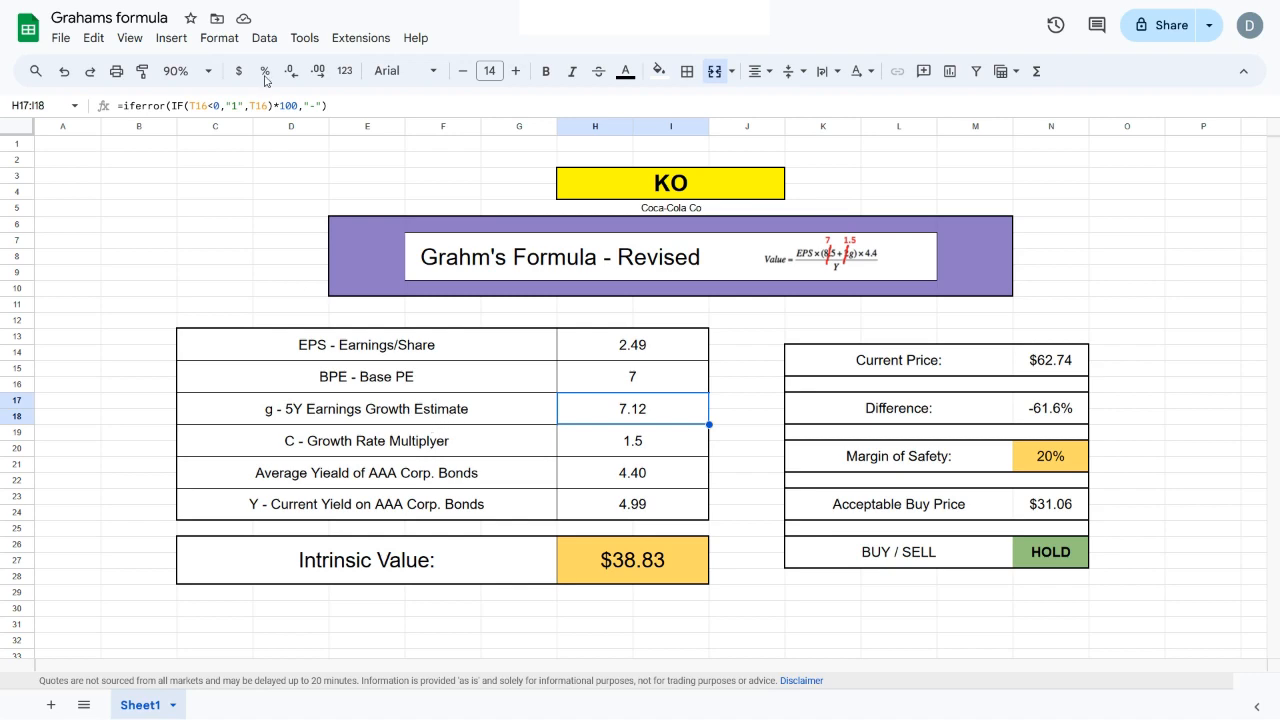
pyautogui.click(322, 98)
pyautogui.click(712, 378)
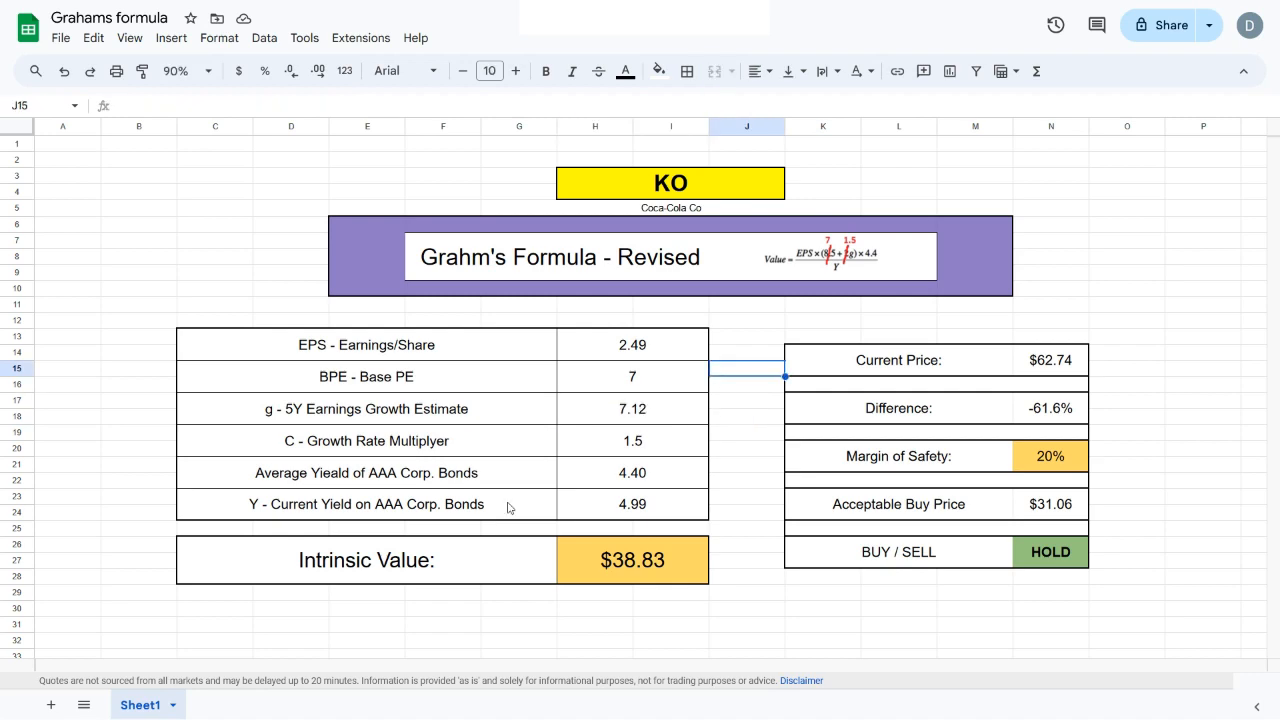
# Examine the full IMPORTHTML formula in the Year cell S8 of the ENGINE section.
pyautogui.moveTo(314, 671); pyautogui.dragTo(849, 626)
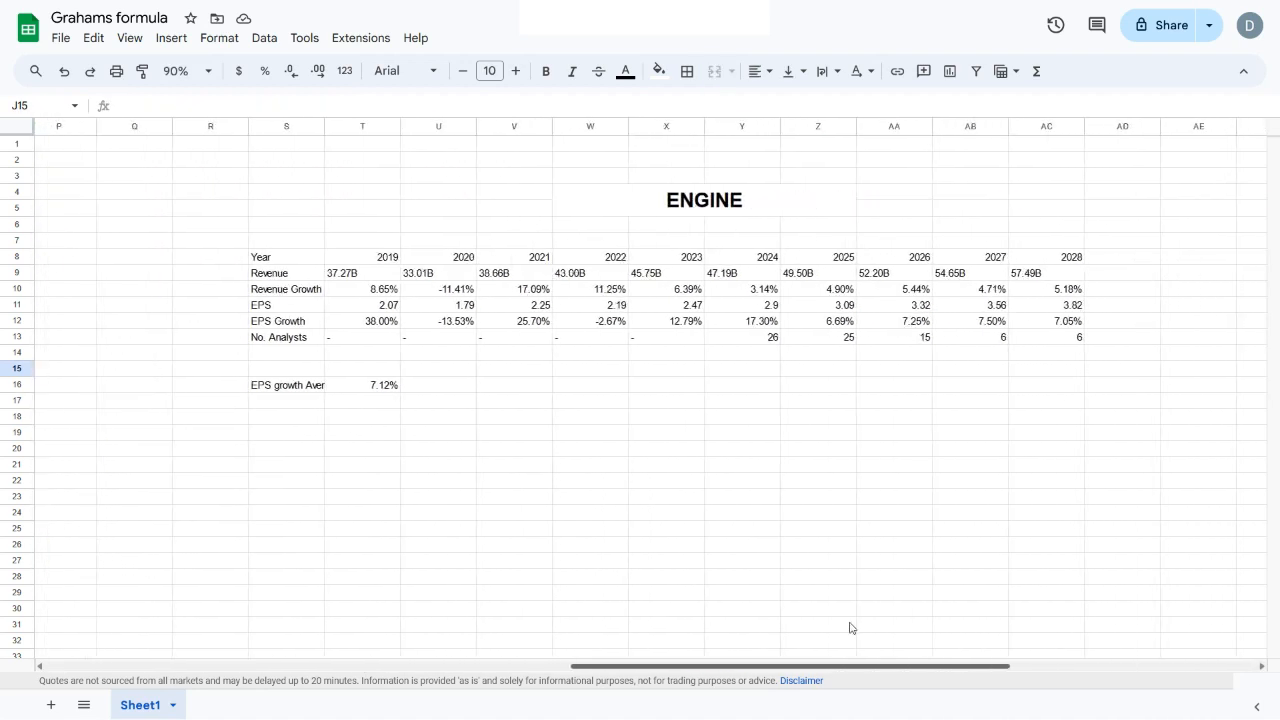
pyautogui.click(636, 200)
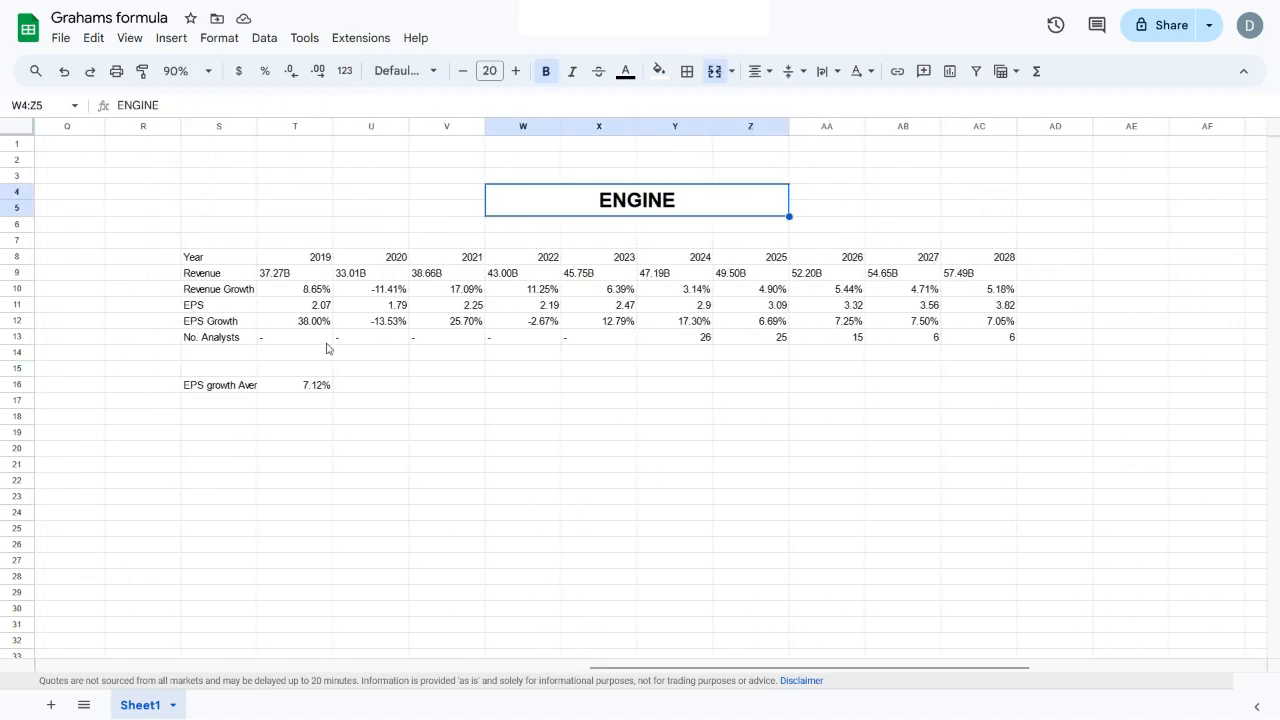
pyautogui.click(221, 263)
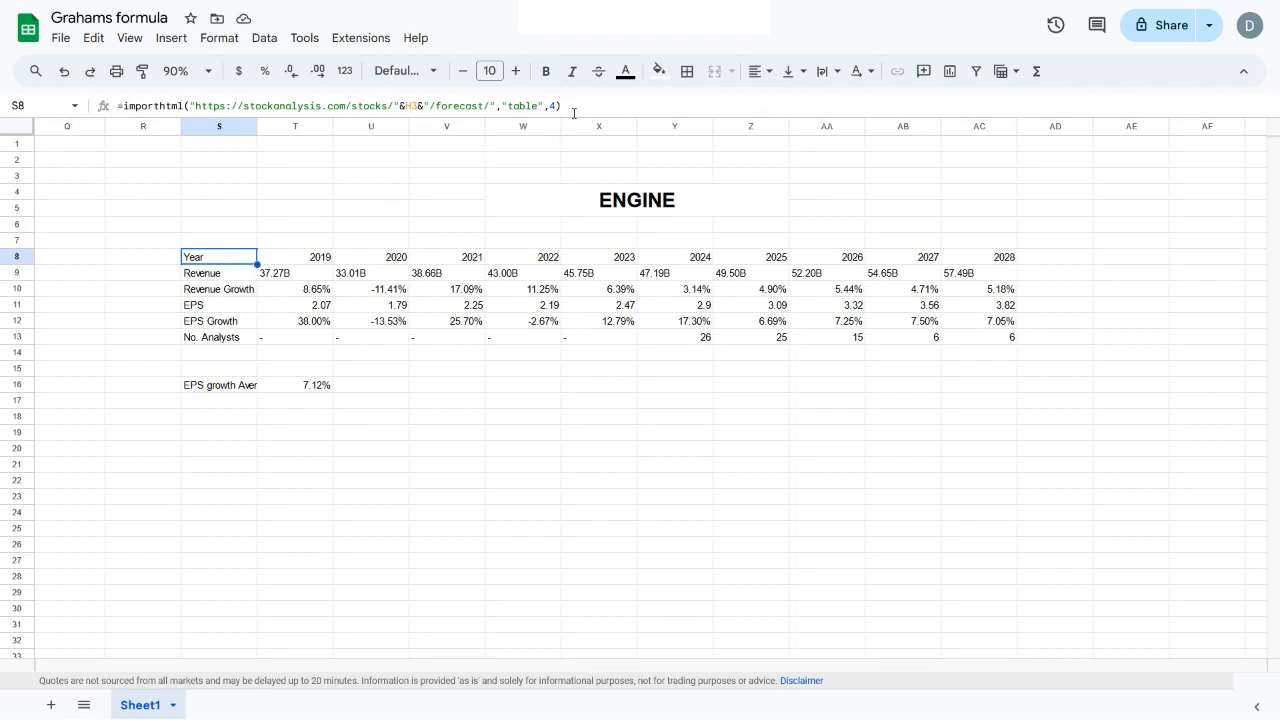
pyautogui.moveTo(575, 107); pyautogui.dragTo(118, 110)
pyautogui.click(137, 162)
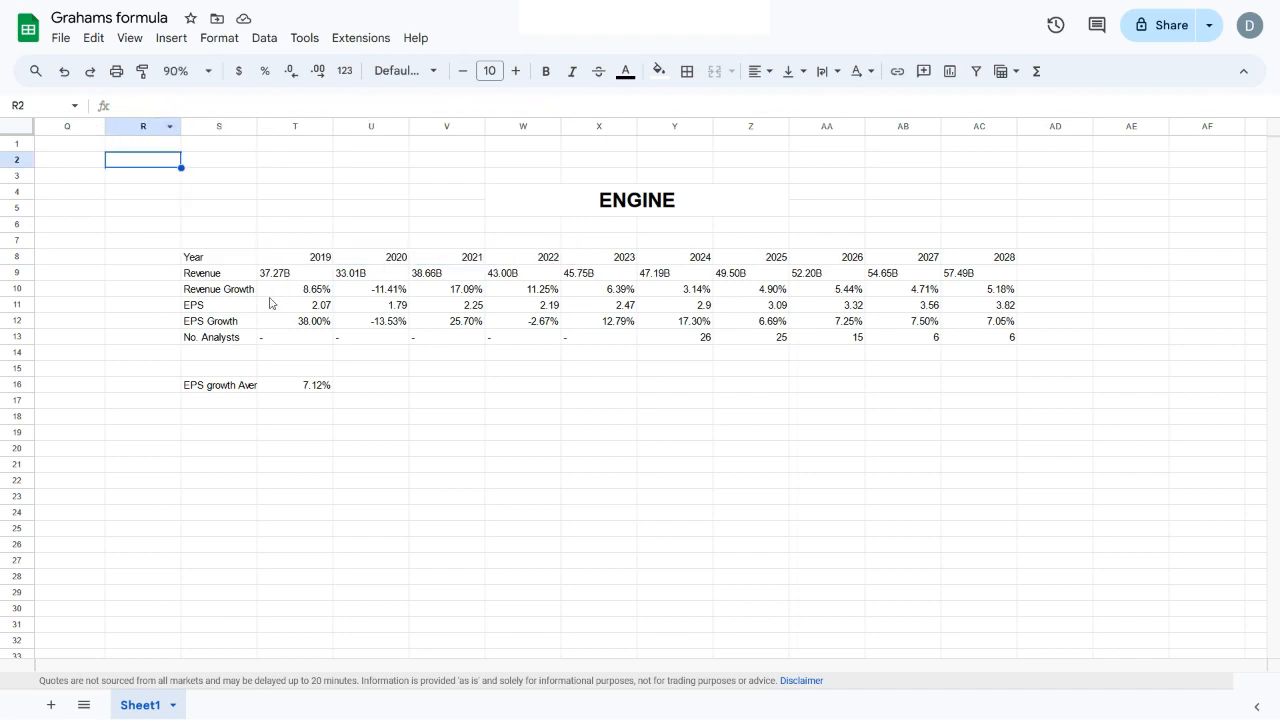
# Examine the function name and H3 reference in the S8 import formula, tracing H3 back to the ticker cell.
pyautogui.click(232, 260)
pyautogui.moveTo(180, 105); pyautogui.dragTo(118, 106)
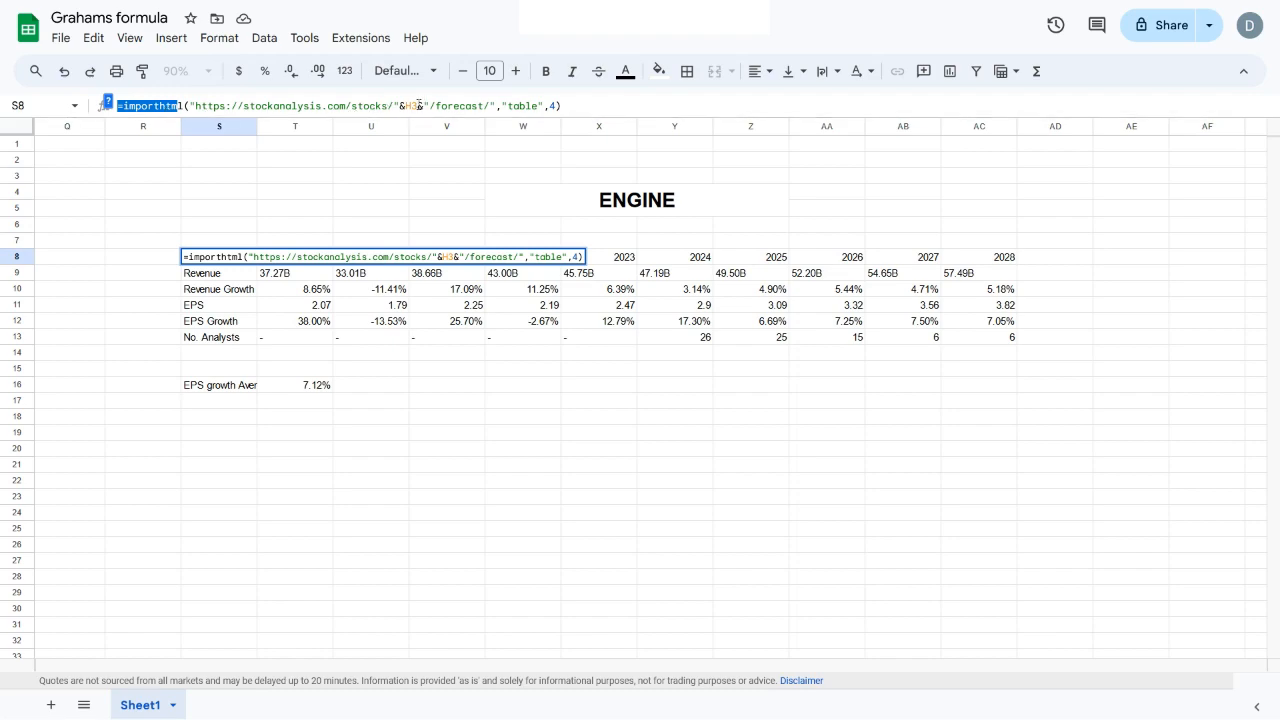
pyautogui.moveTo(422, 105); pyautogui.dragTo(405, 105)
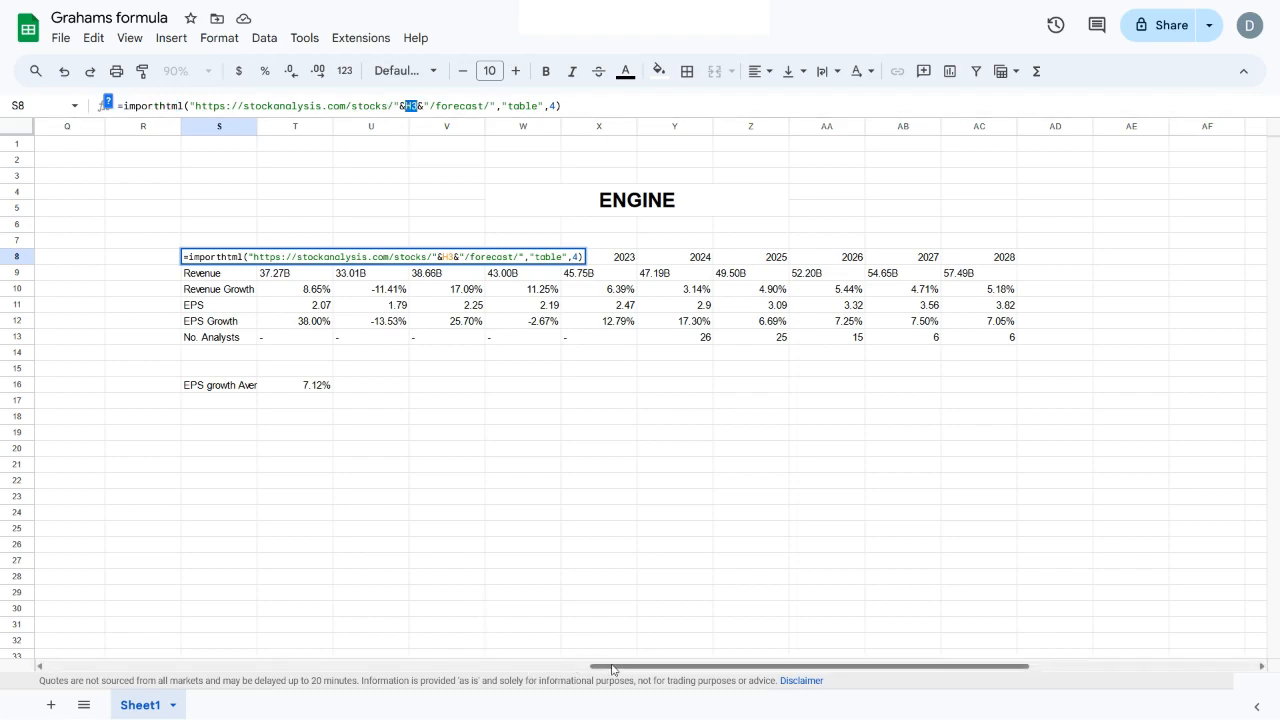
pyautogui.moveTo(613, 667); pyautogui.dragTo(161, 631)
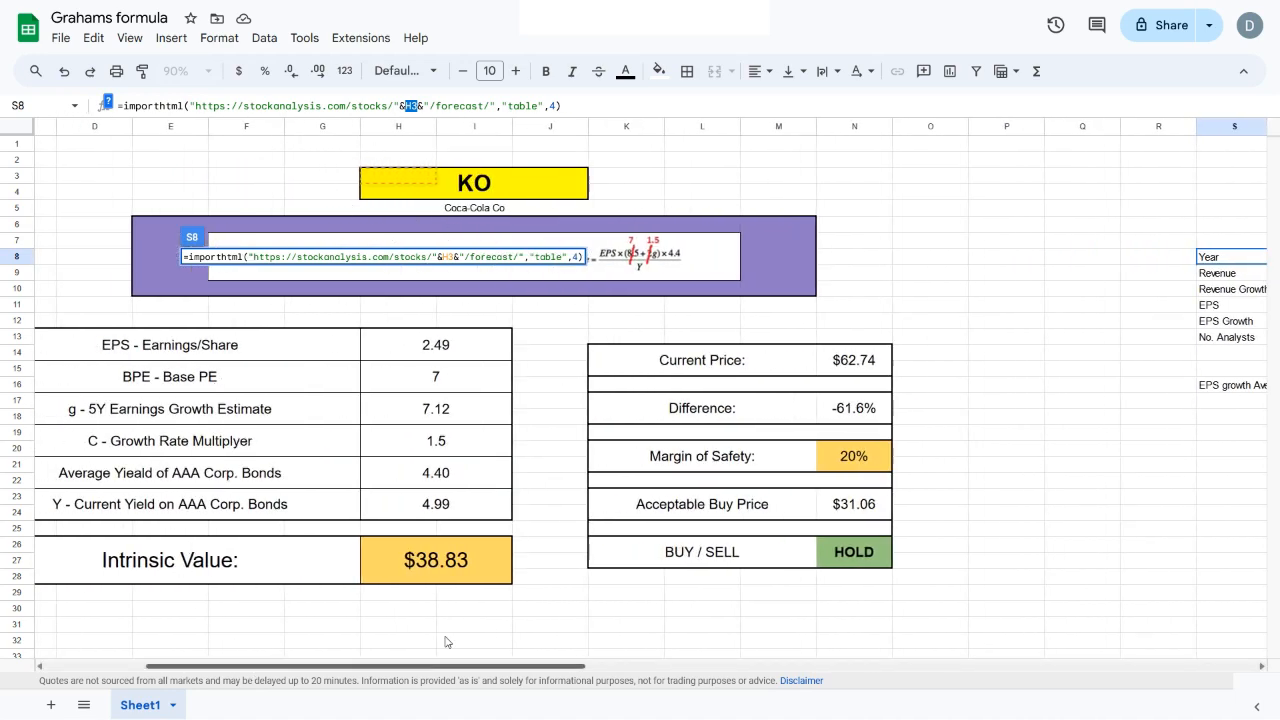
pyautogui.moveTo(252, 667); pyautogui.dragTo(702, 623)
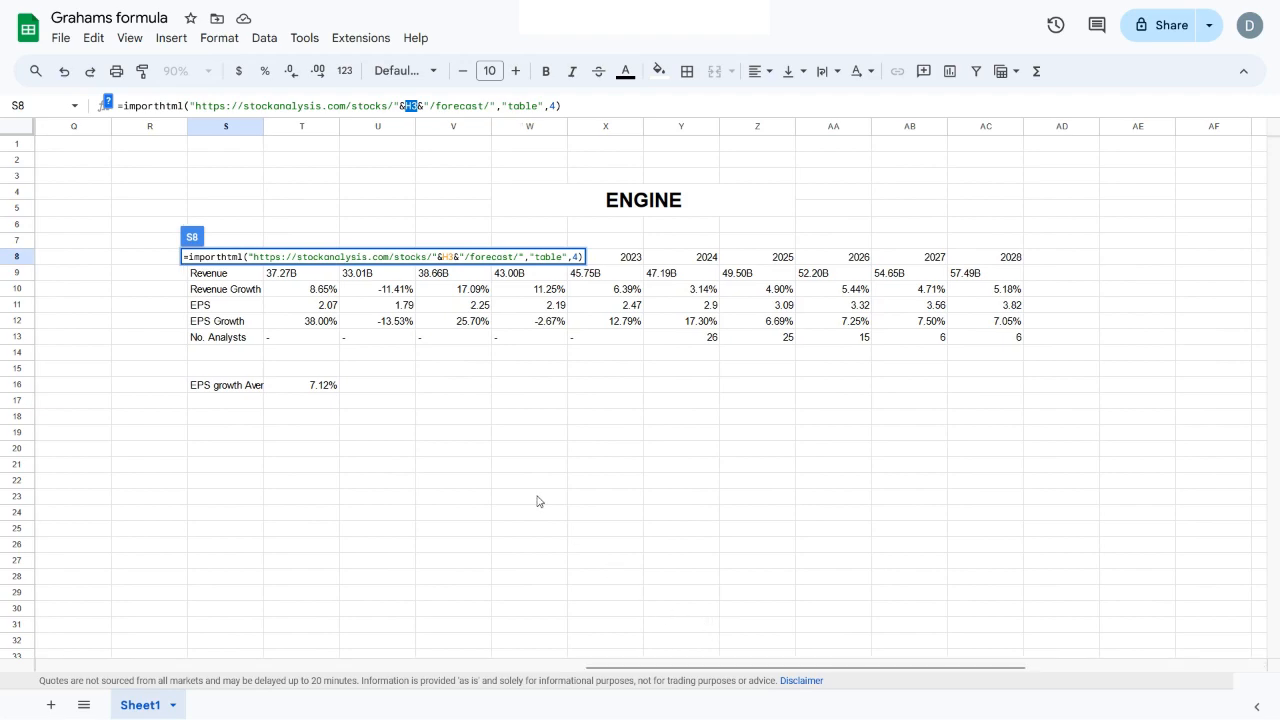
pyautogui.click(452, 436)
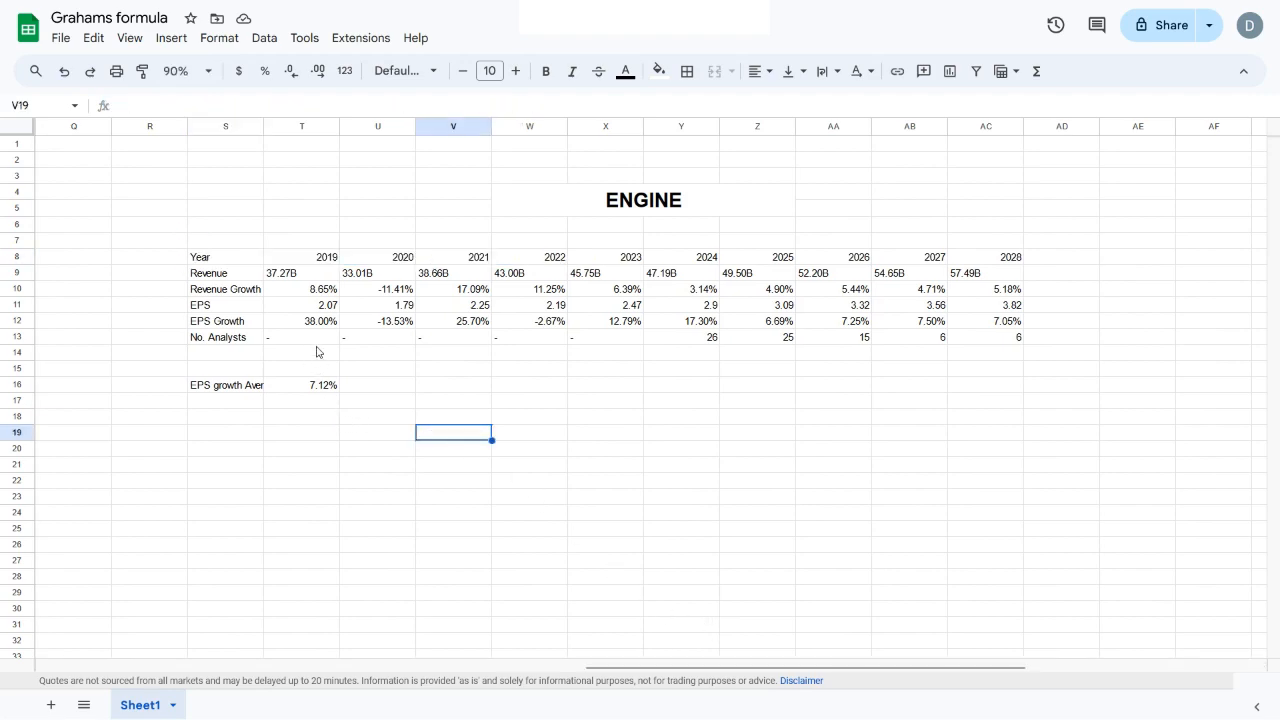
# Examine the EPS Growth row of the ENGINE table and select its 2024 to 2028 values.
pyautogui.moveTo(314, 321); pyautogui.dragTo(990, 323)
pyautogui.click(783, 435)
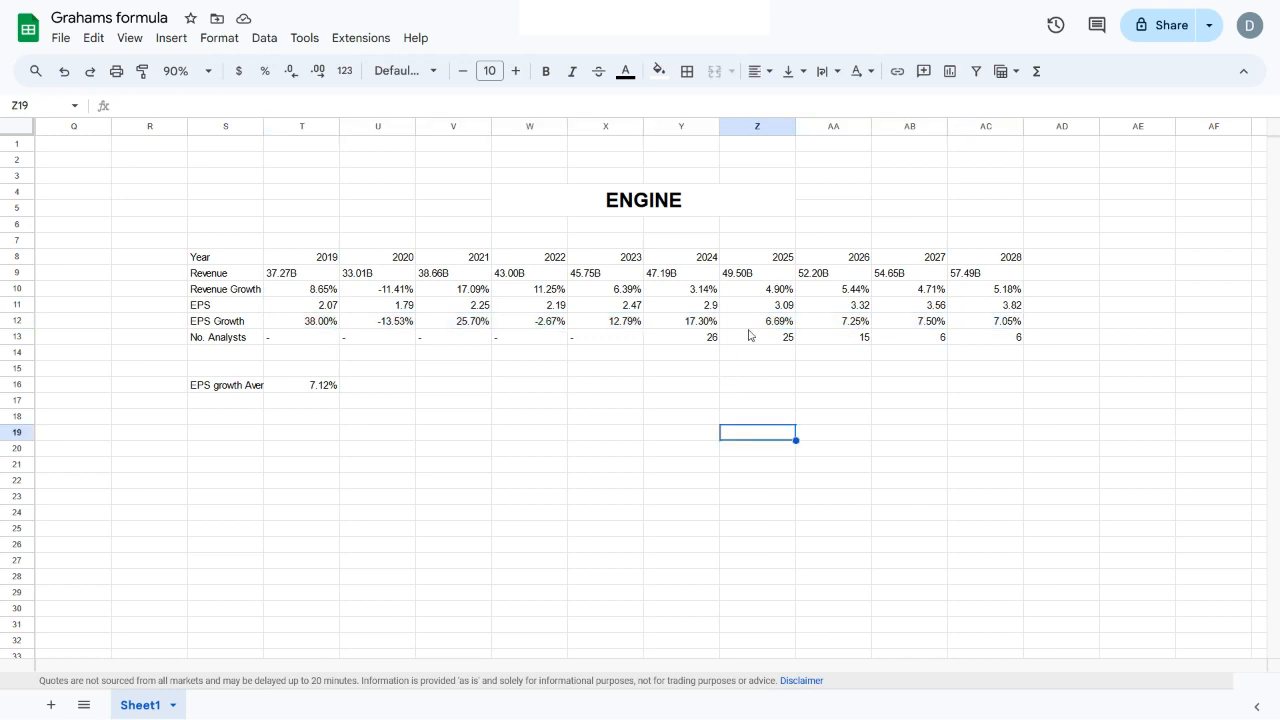
pyautogui.moveTo(749, 326); pyautogui.dragTo(990, 322)
pyautogui.moveTo(680, 322); pyautogui.dragTo(990, 322)
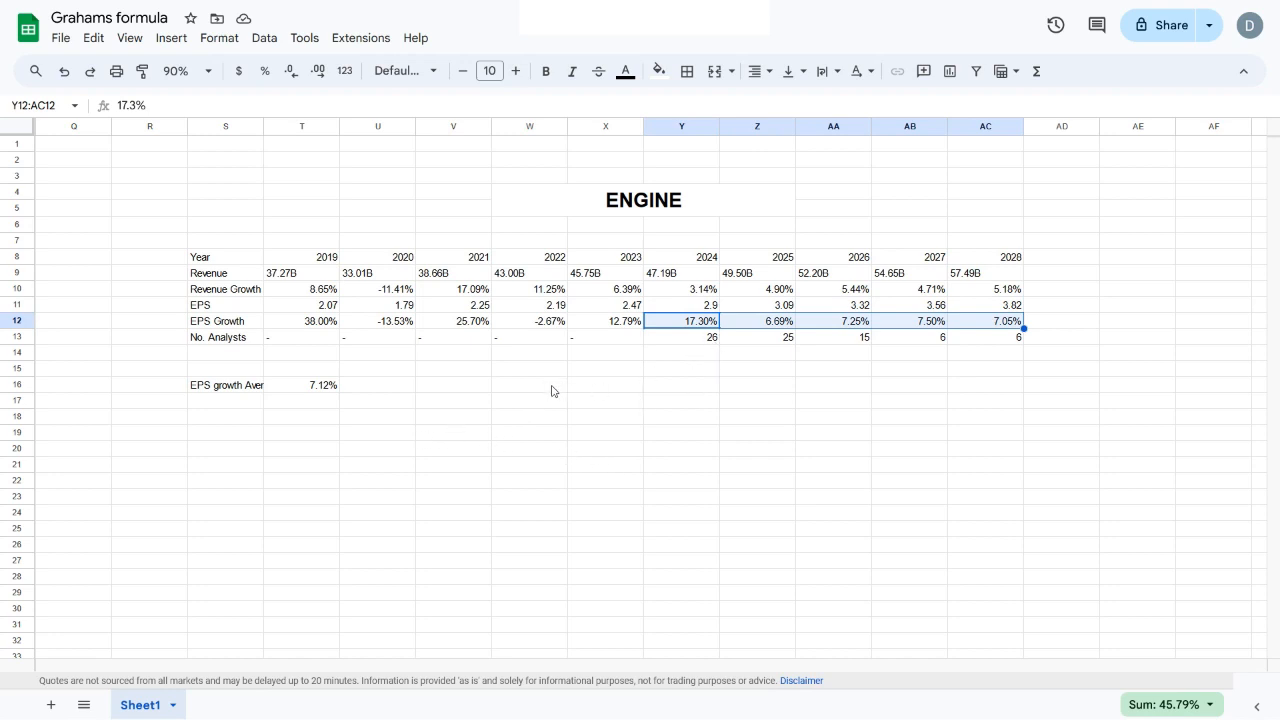
# Change both ranges in the T16 EPS growth average formula to Y12:AC12 so the average includes 2024.
pyautogui.click(303, 388)
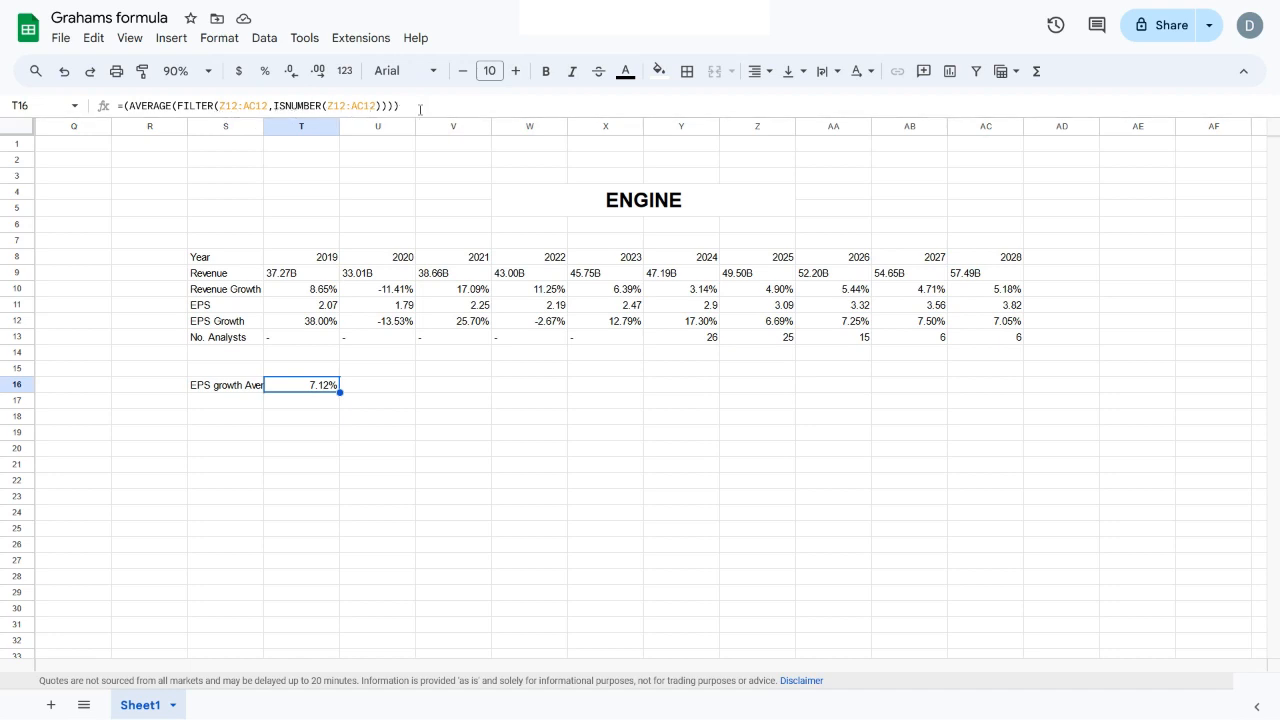
pyautogui.click(275, 103)
pyautogui.moveTo(268, 105); pyautogui.dragTo(224, 110)
pyautogui.click(225, 107)
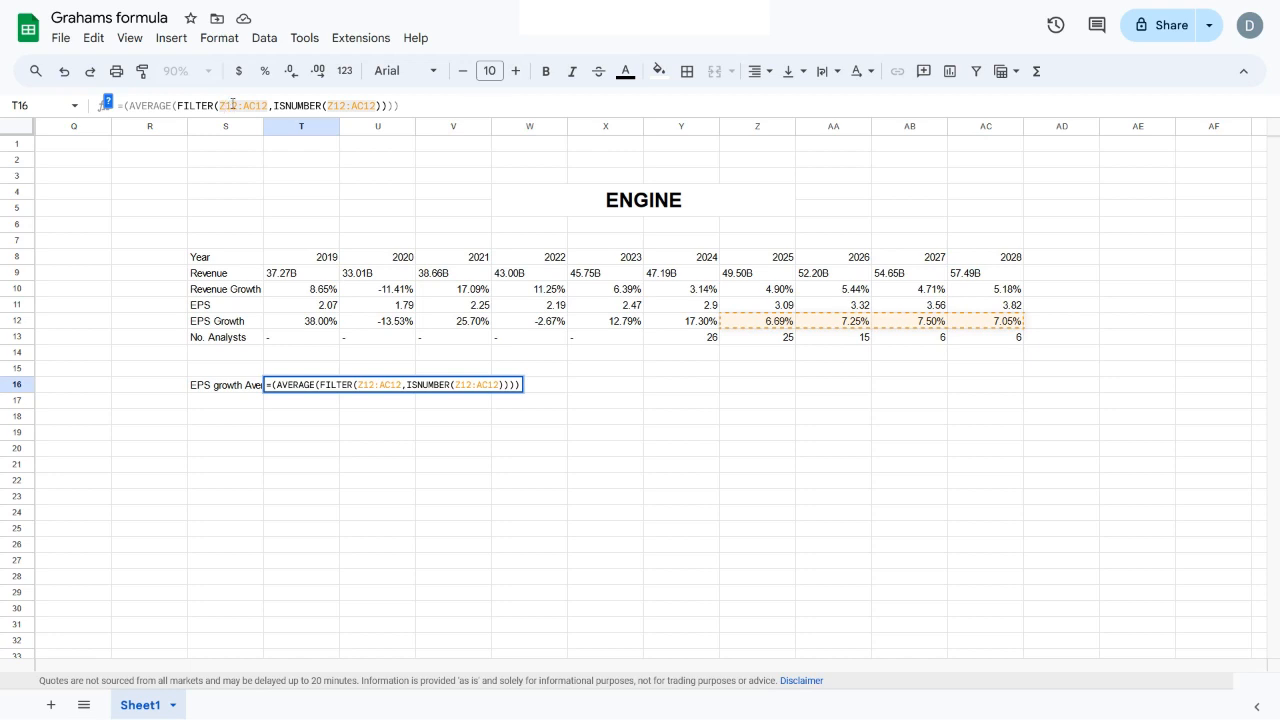
pyautogui.press('BackSpace')
pyautogui.write('Y')
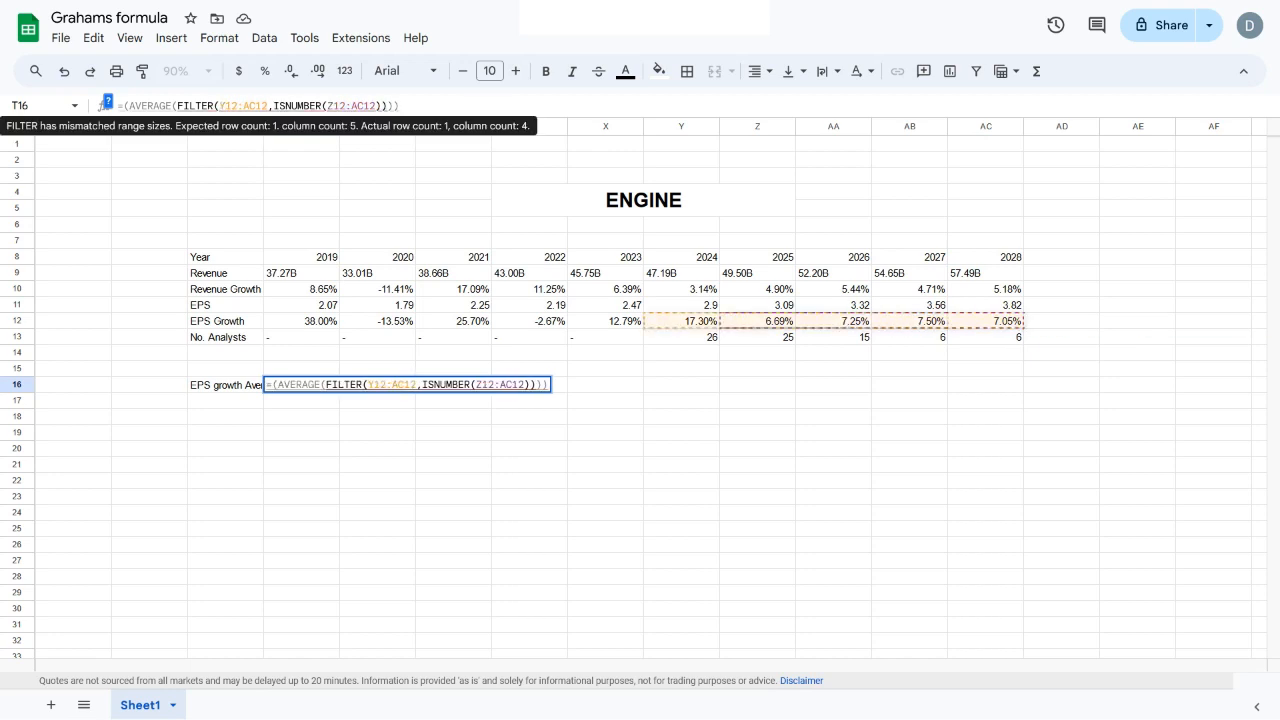
pyautogui.click(334, 110)
pyautogui.press('BackSpace')
pyautogui.write('Y')
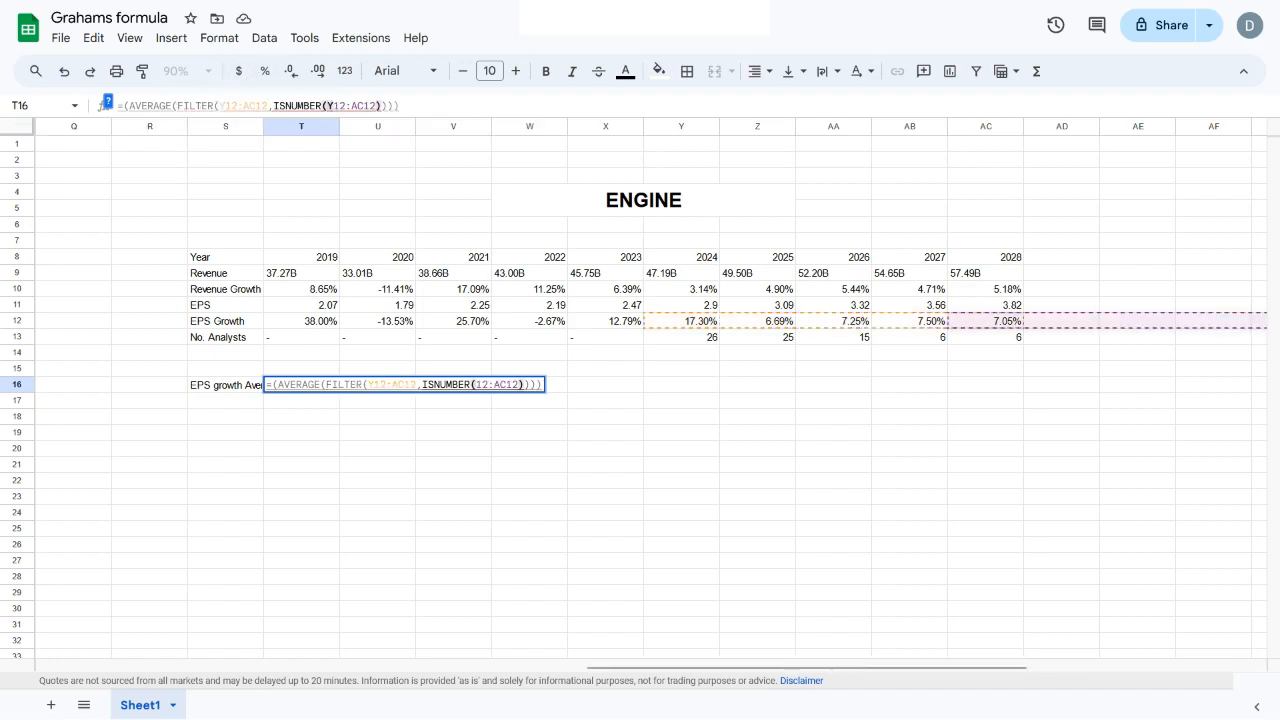
pyautogui.press('Return')
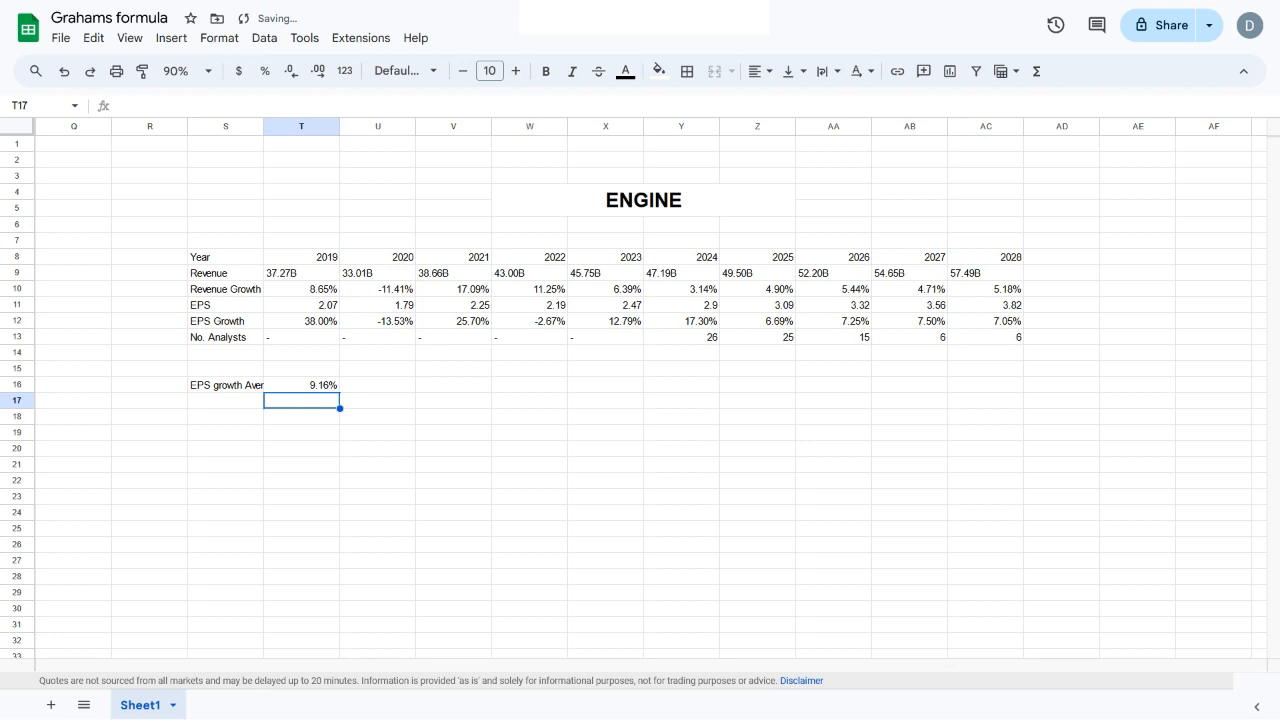
# Review the edited EPS growth average formula in T16 and its label.
pyautogui.click(305, 386)
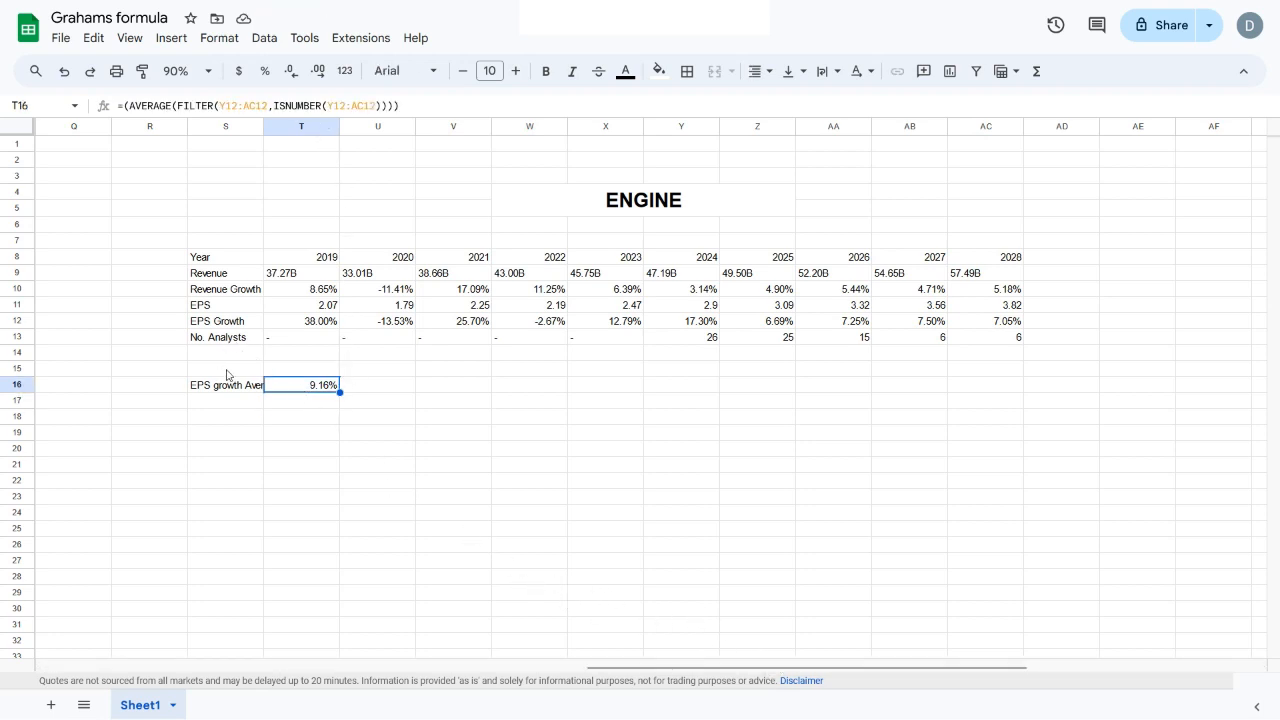
pyautogui.click(230, 389)
pyautogui.click(306, 394)
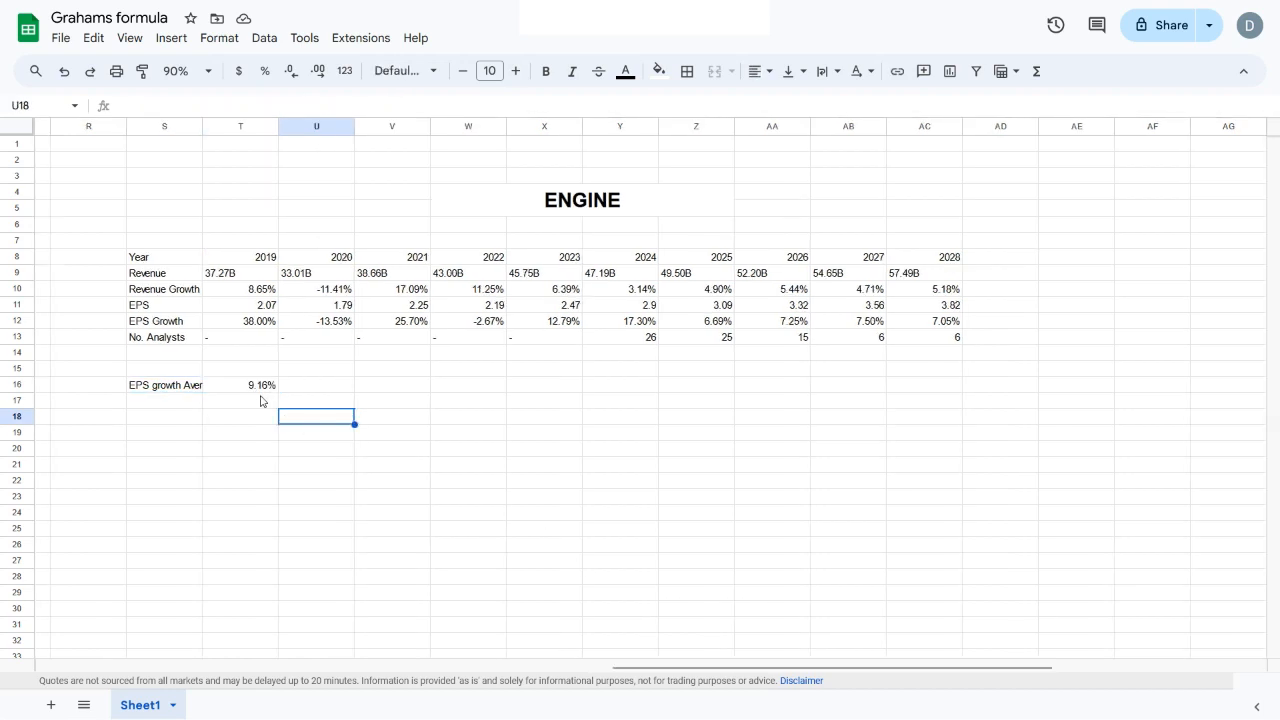
pyautogui.click(259, 390)
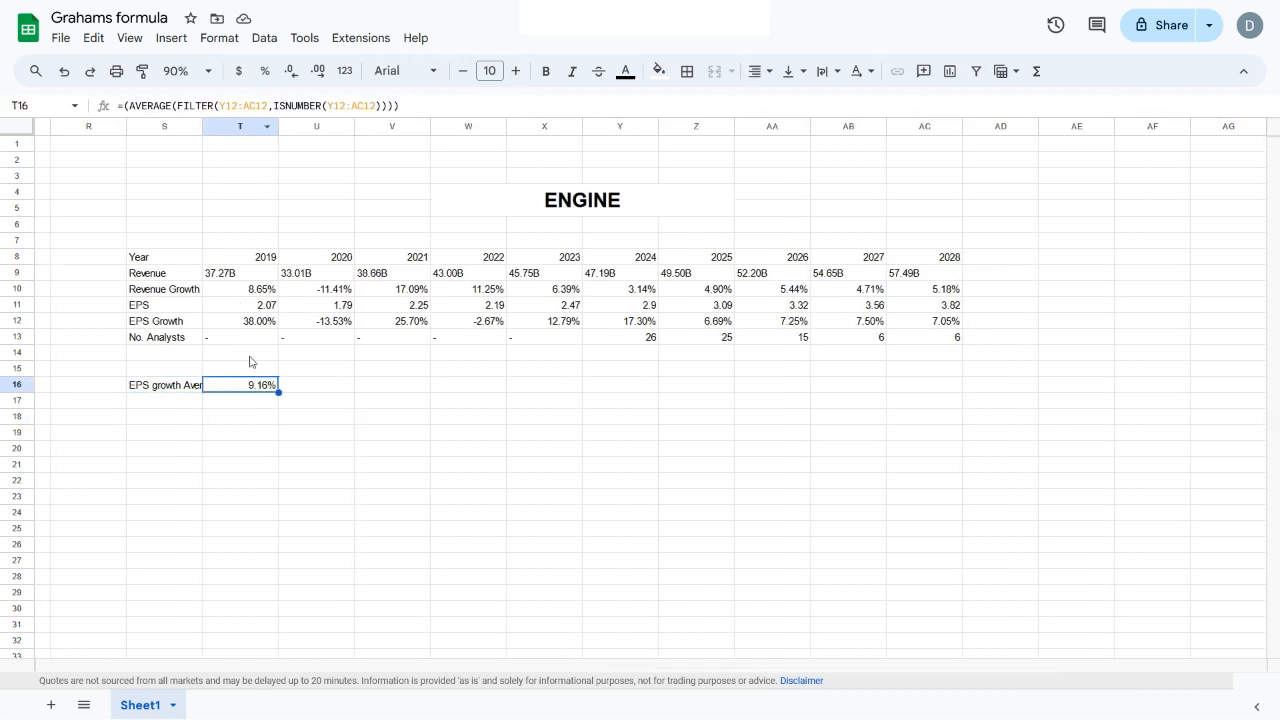
# Examine the full IFERROR and IF formula behind the 5Y earnings growth estimate, including its negative-growth fallback.
pyautogui.moveTo(850, 667); pyautogui.dragTo(443, 667)
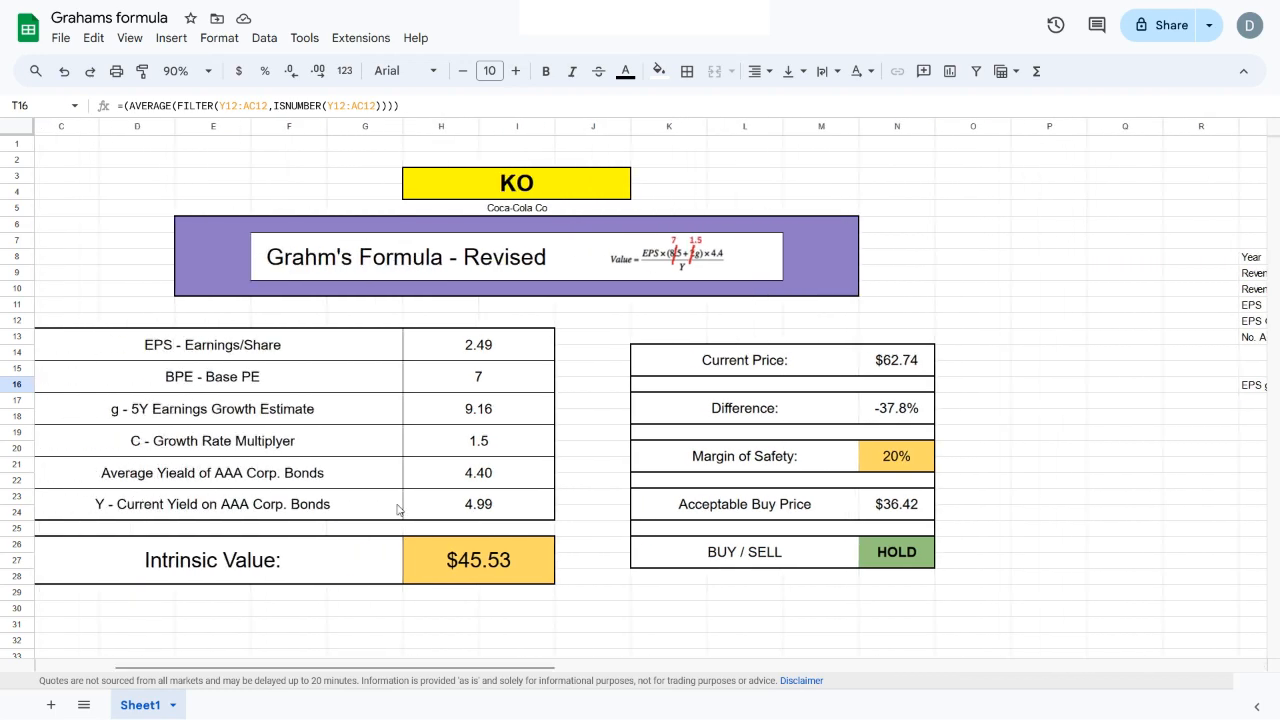
pyautogui.doubleClick(447, 409)
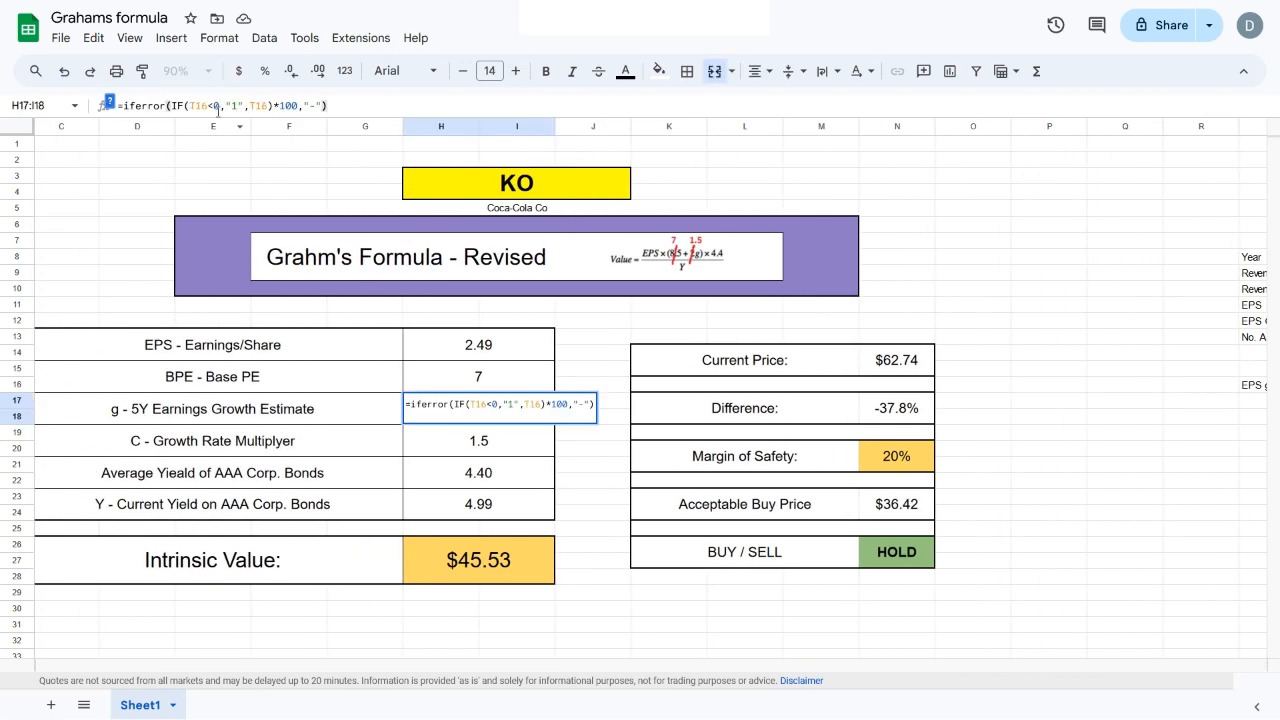
pyautogui.tripleClick(338, 108)
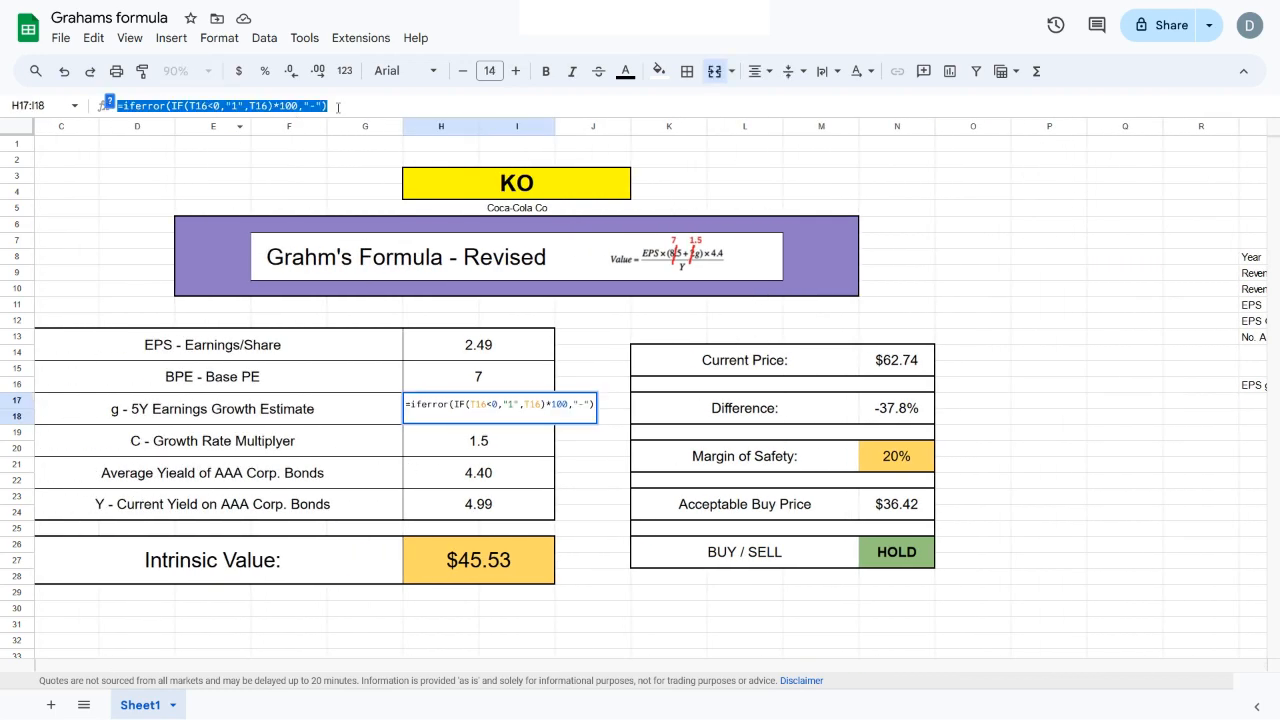
pyautogui.click(338, 108)
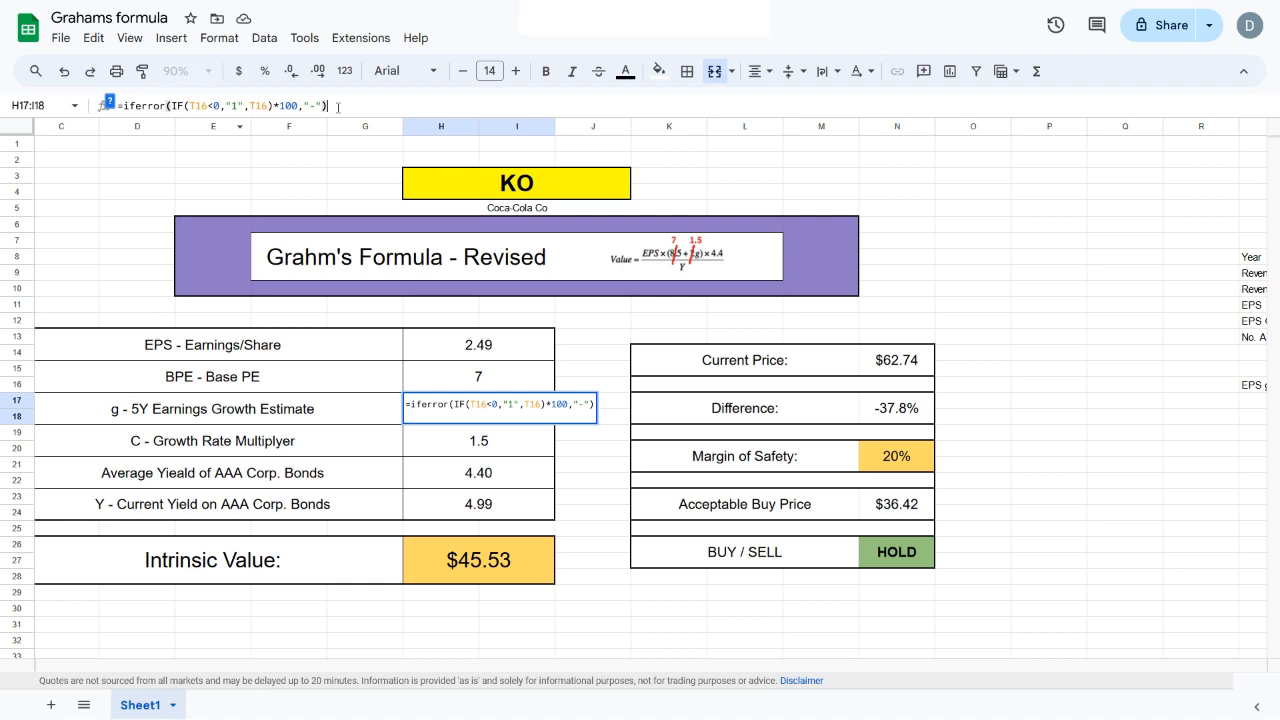
pyautogui.click(588, 453)
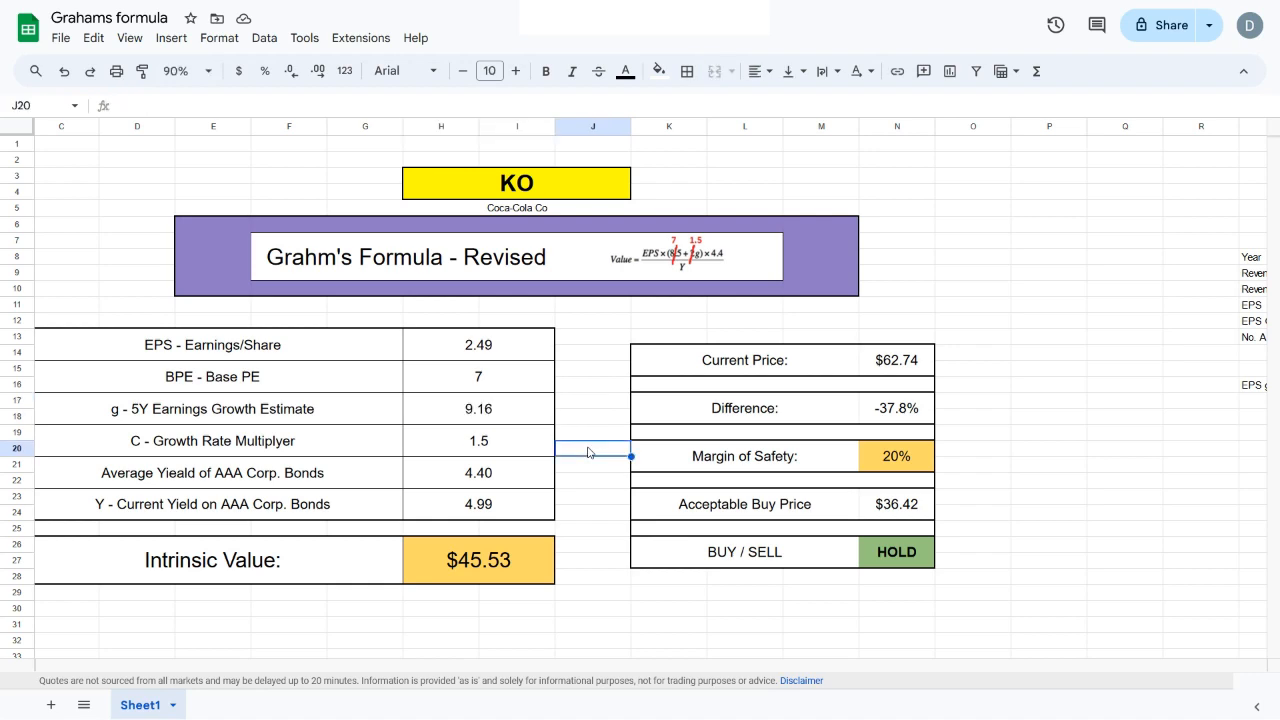
pyautogui.click(526, 420)
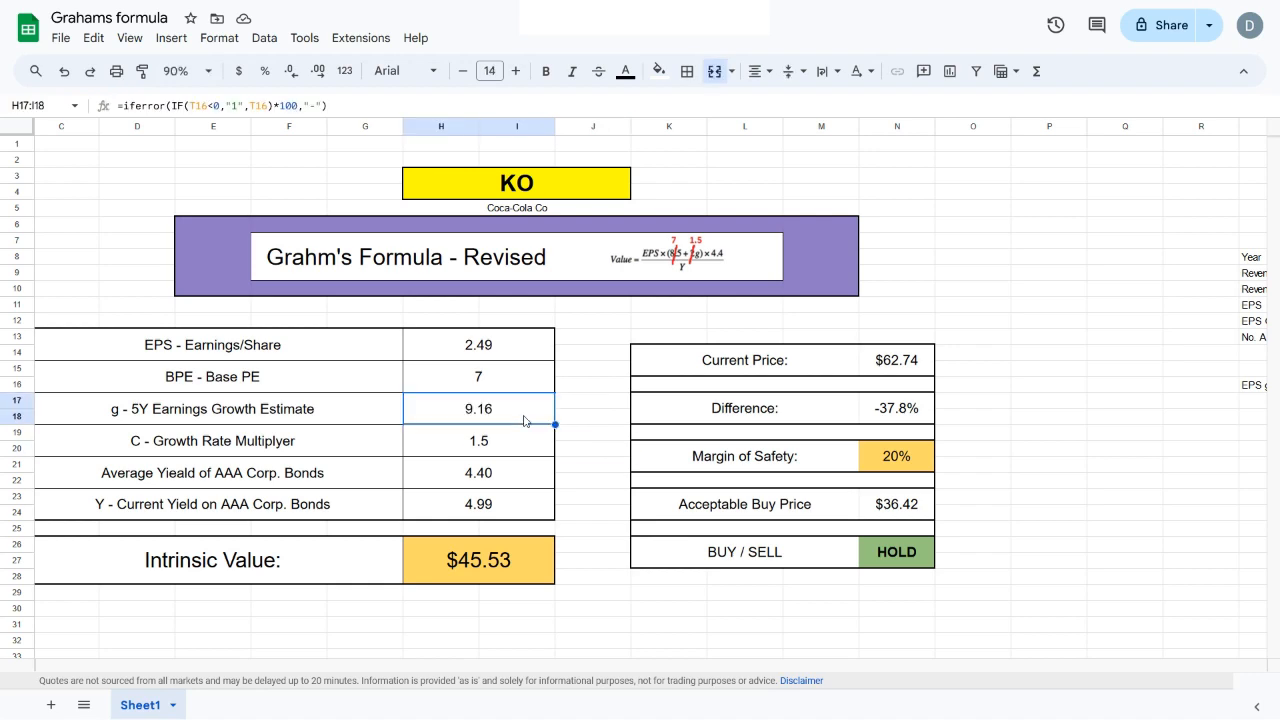
# Inspect the growth rate multiplier and average AAA corporate bond yield cells in the inputs table.
pyautogui.click(478, 450)
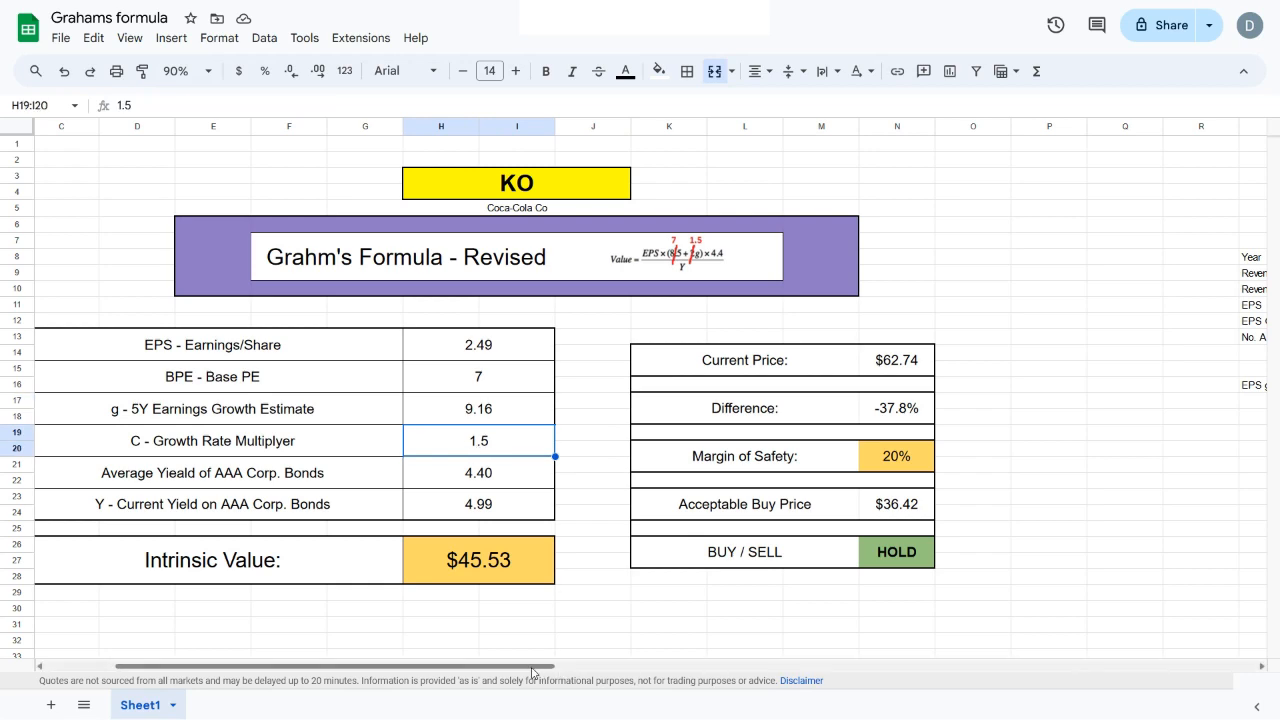
pyautogui.moveTo(538, 668); pyautogui.dragTo(459, 671)
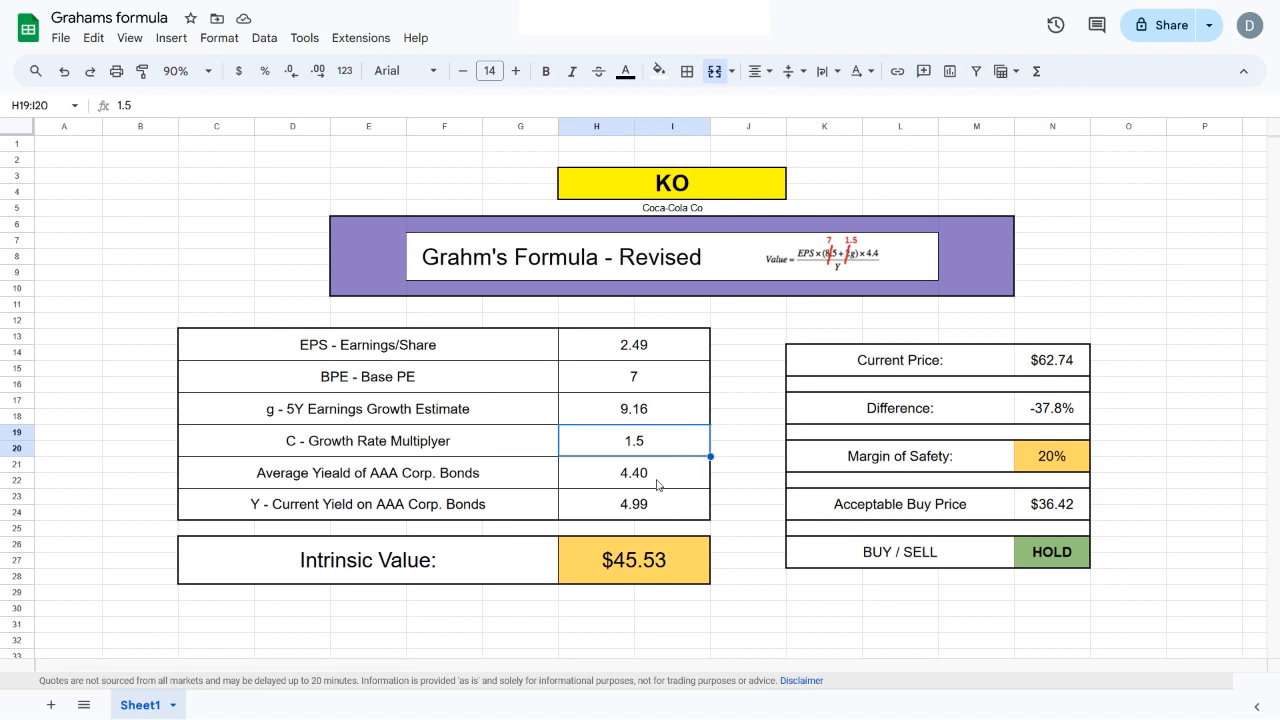
pyautogui.click(655, 480)
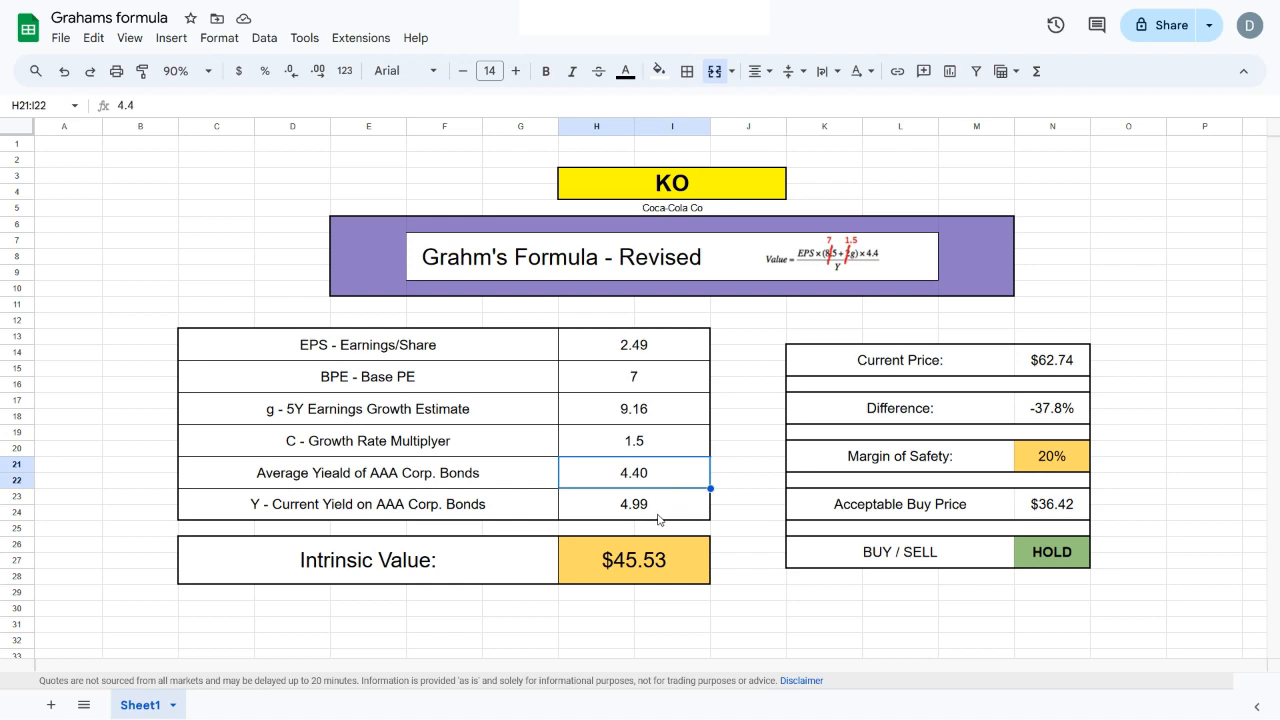
# Examine the current AAA corporate bond yield formula, including its importhtml function and ycharts.com source.
pyautogui.click(643, 517)
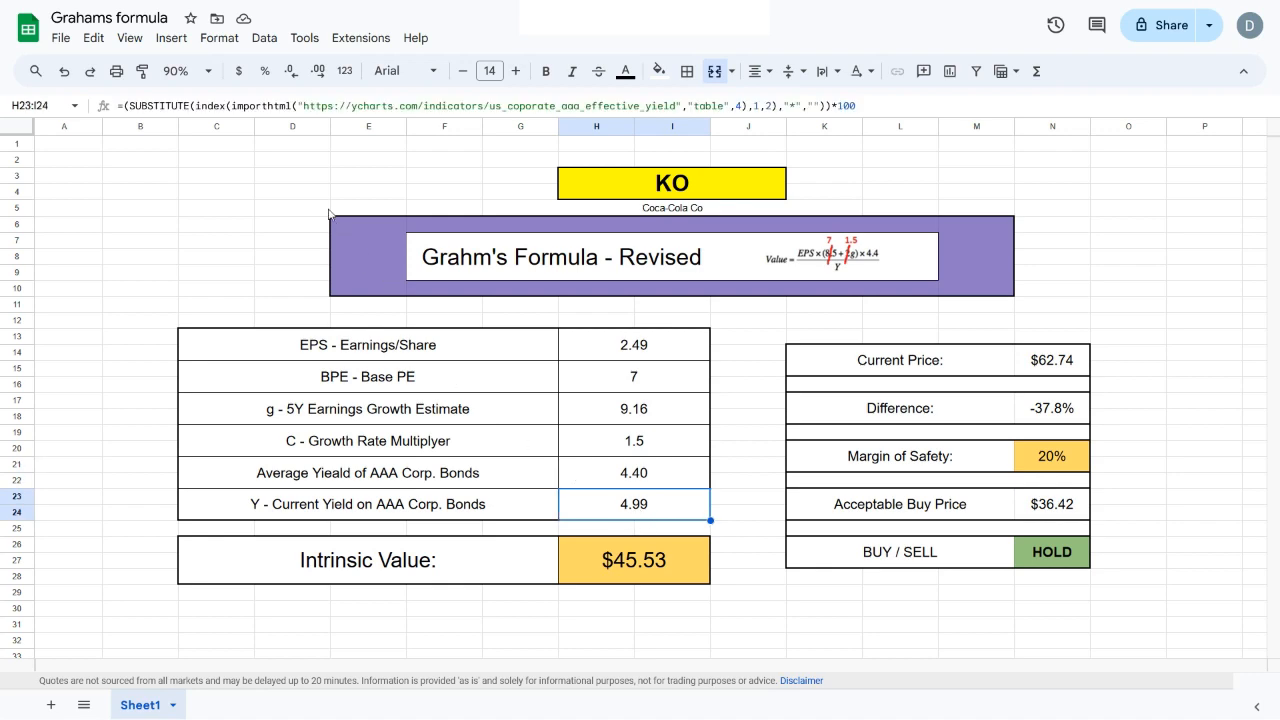
pyautogui.click(231, 105)
pyautogui.doubleClick(231, 105)
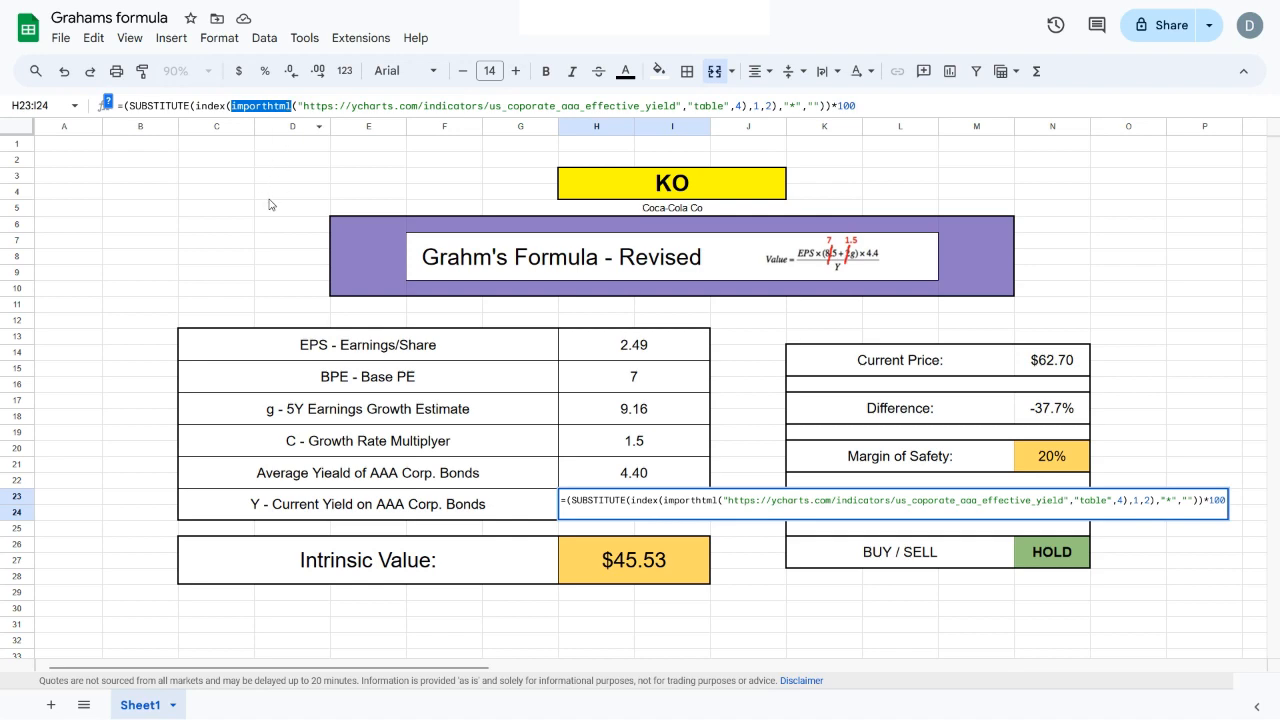
pyautogui.press('Escape')
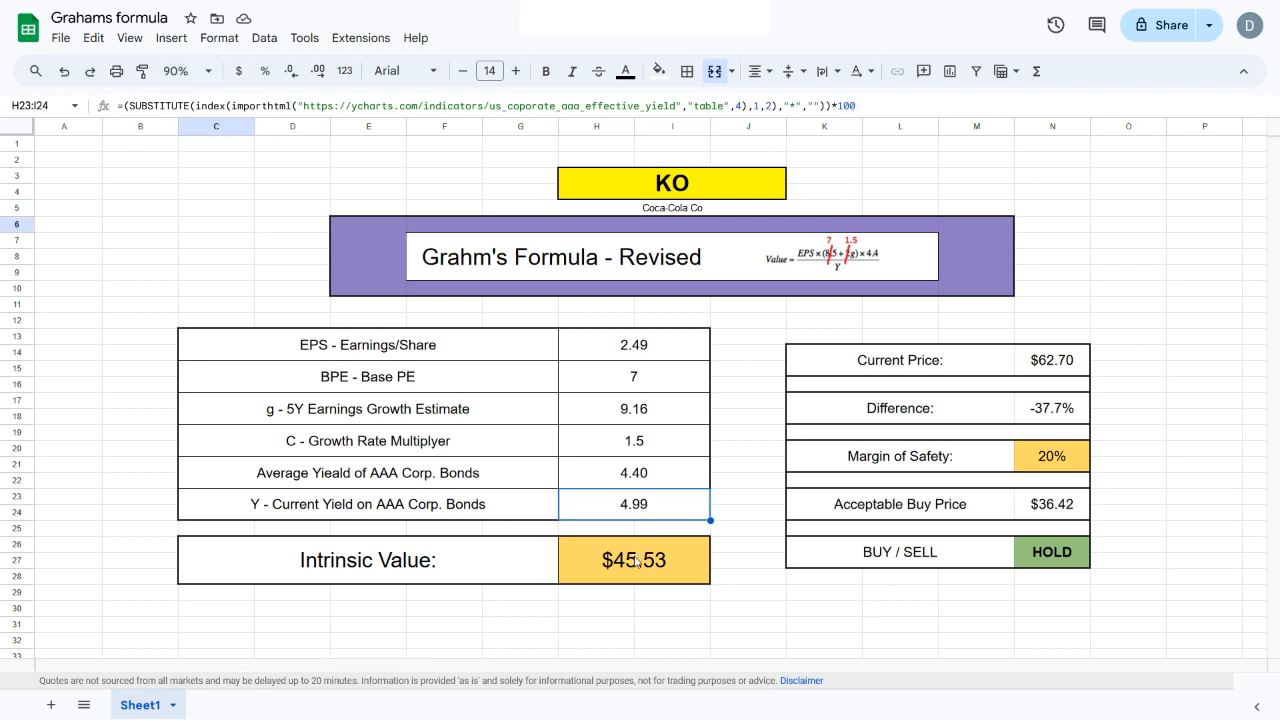
# Examine the intrinsic value formula in H26, going through its EPS, base PE, growth multiplier, growth estimate and bond yield references one by one.
pyautogui.click(636, 563)
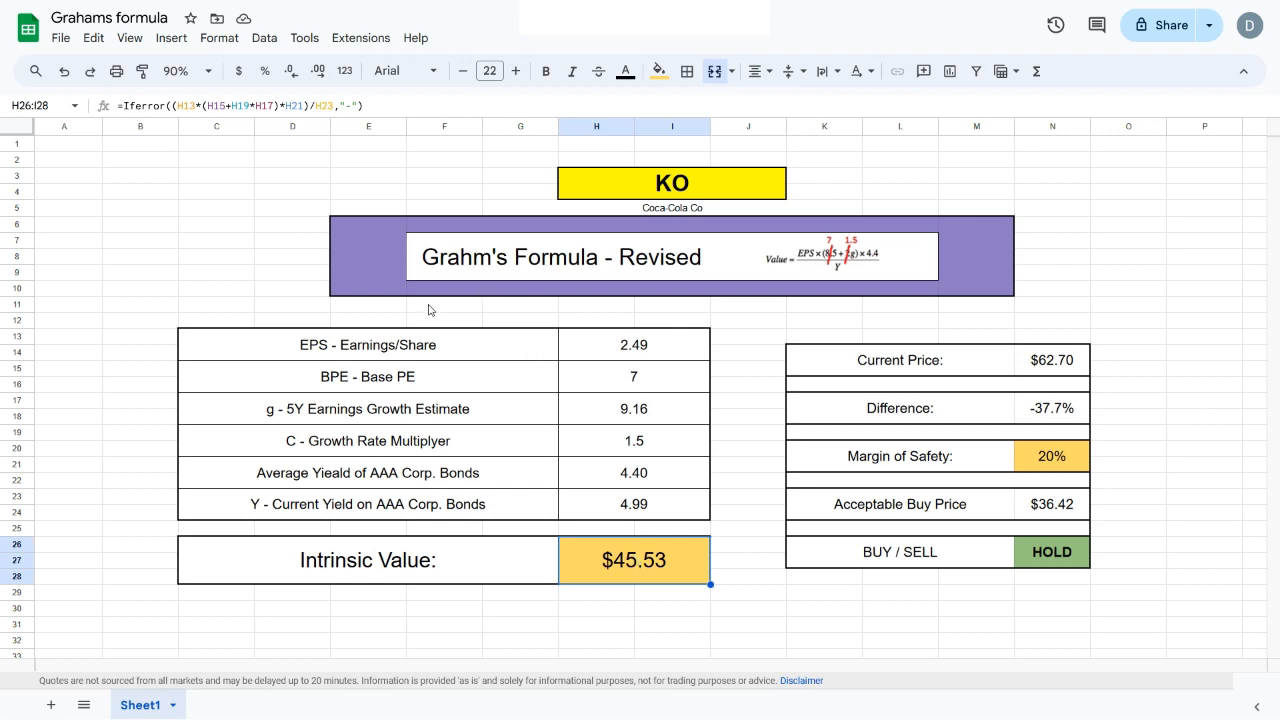
pyautogui.click(393, 106)
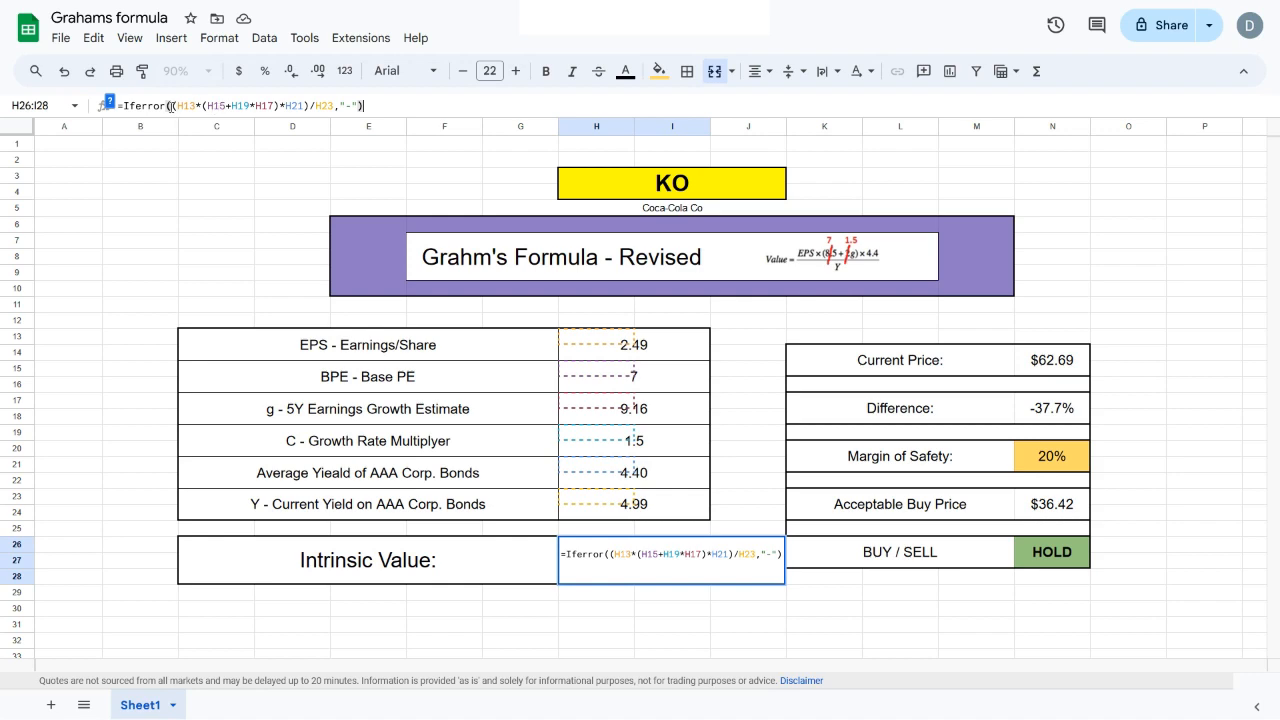
pyautogui.click(172, 107)
pyautogui.moveTo(196, 106); pyautogui.dragTo(178, 106)
pyautogui.click(200, 106)
pyautogui.moveTo(227, 105)
pyautogui.mouseDown()
pyautogui.moveTo(209, 108)
pyautogui.moveTo(244, 110)
pyautogui.moveTo(234, 113)
pyautogui.mouseUp()
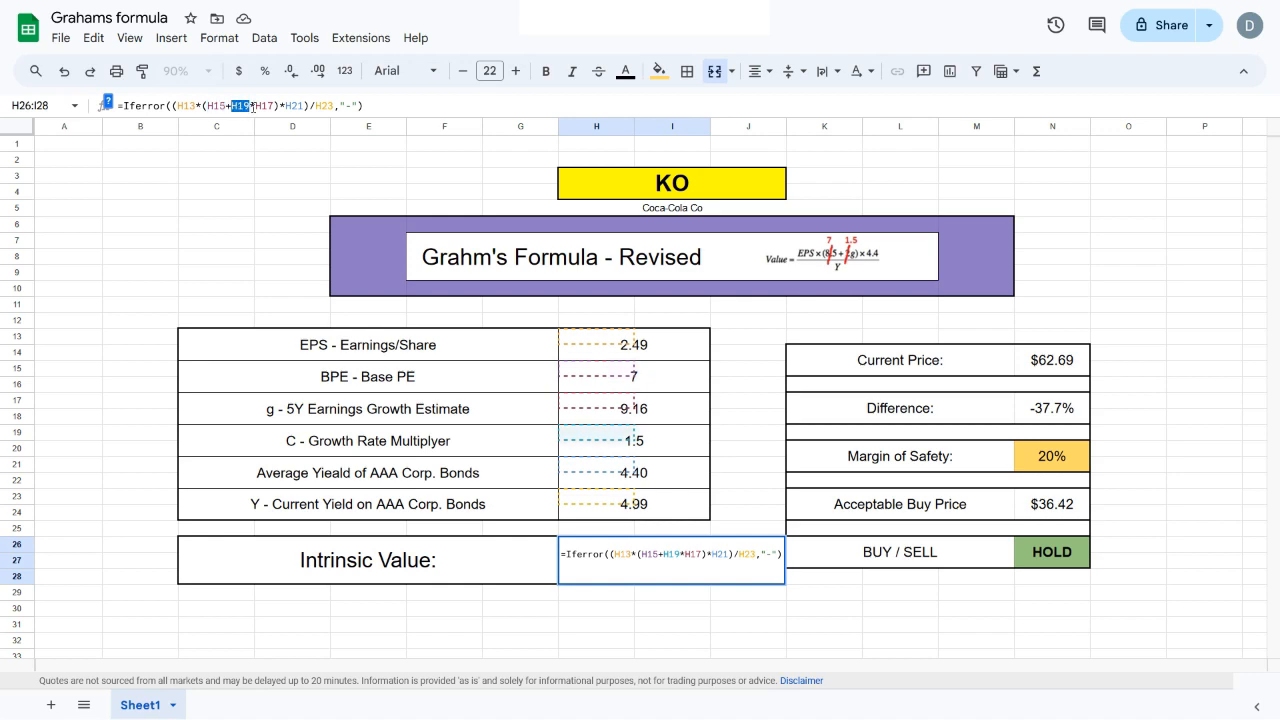
pyautogui.click(251, 107)
pyautogui.moveTo(272, 105); pyautogui.dragTo(256, 106)
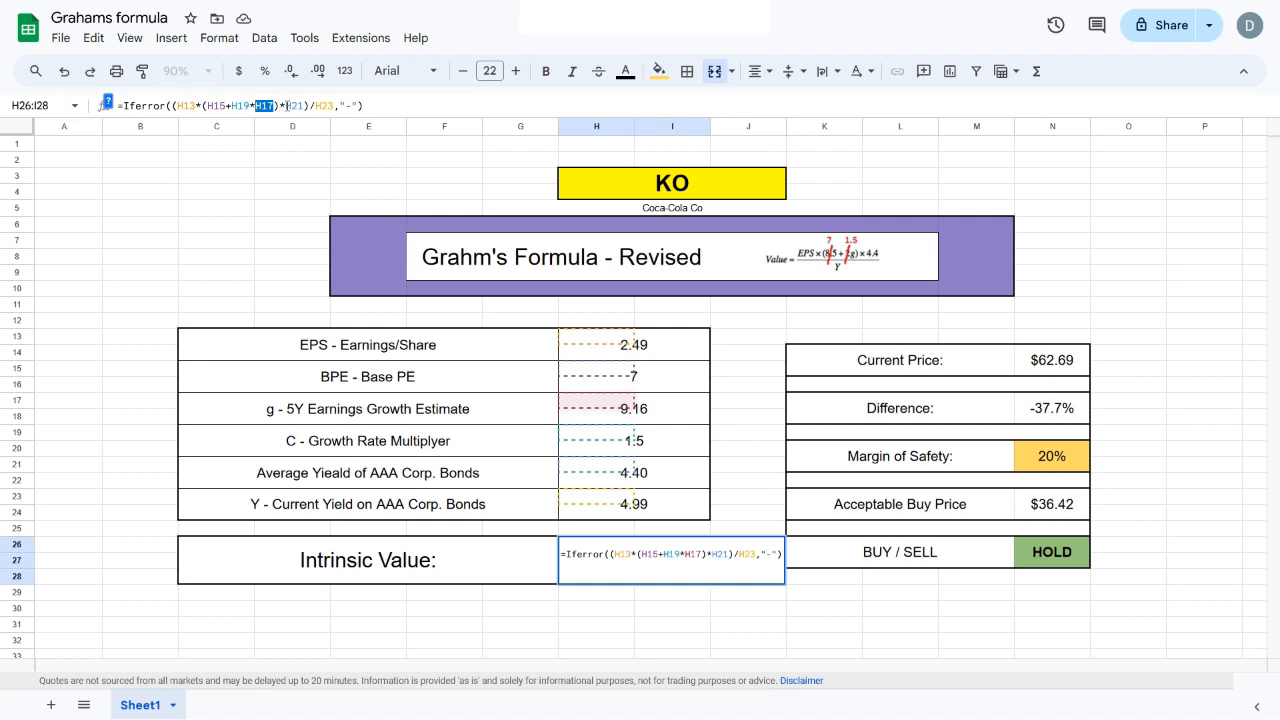
pyautogui.moveTo(304, 105); pyautogui.dragTo(285, 105)
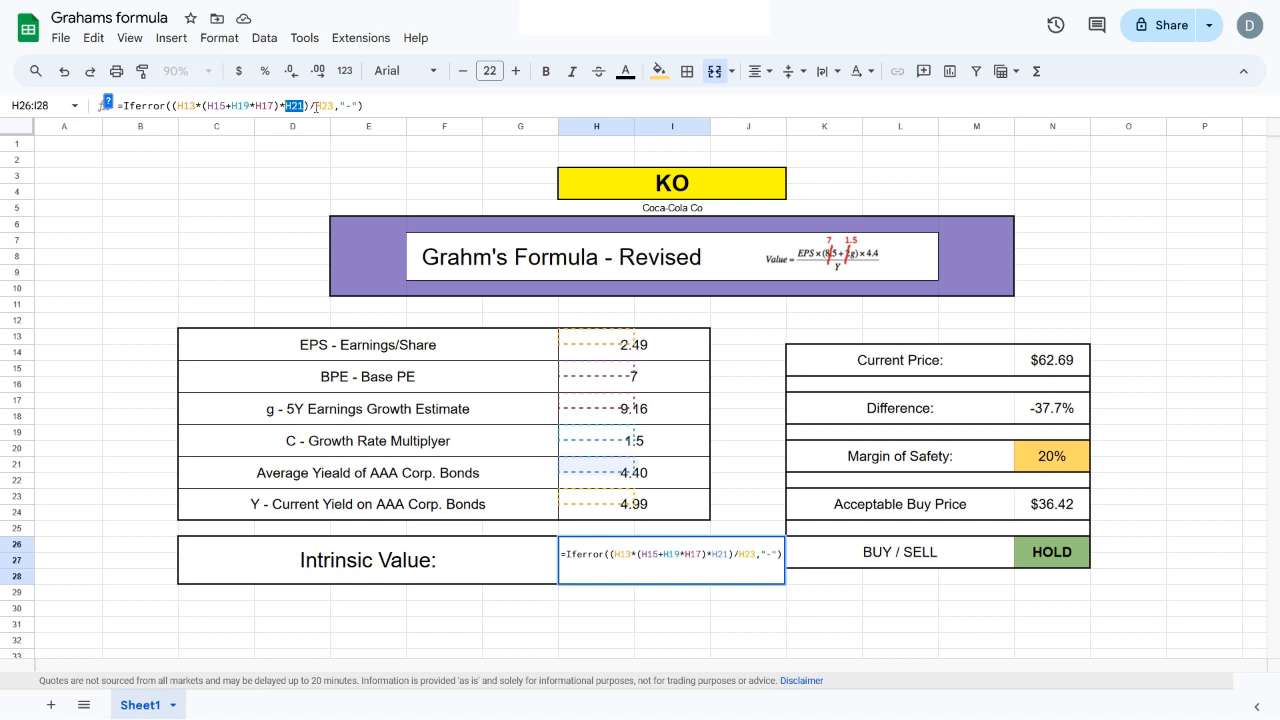
pyautogui.moveTo(316, 105); pyautogui.dragTo(333, 105)
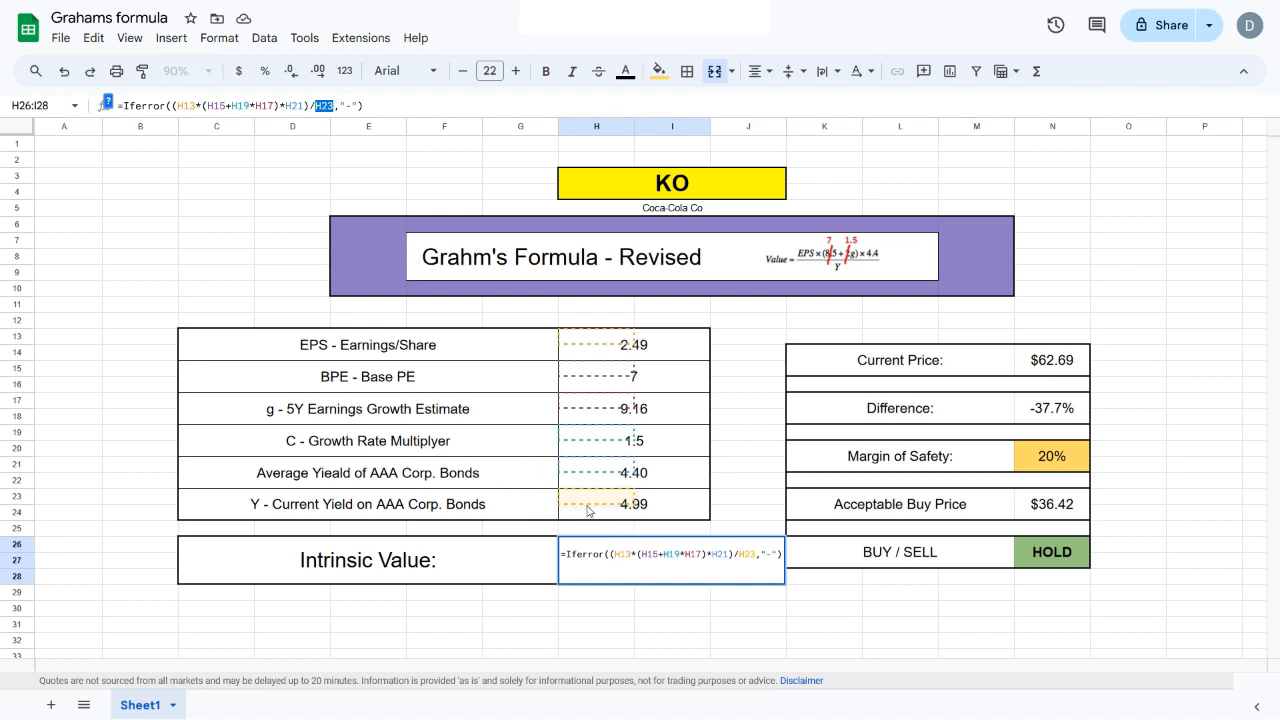
pyautogui.click(370, 106)
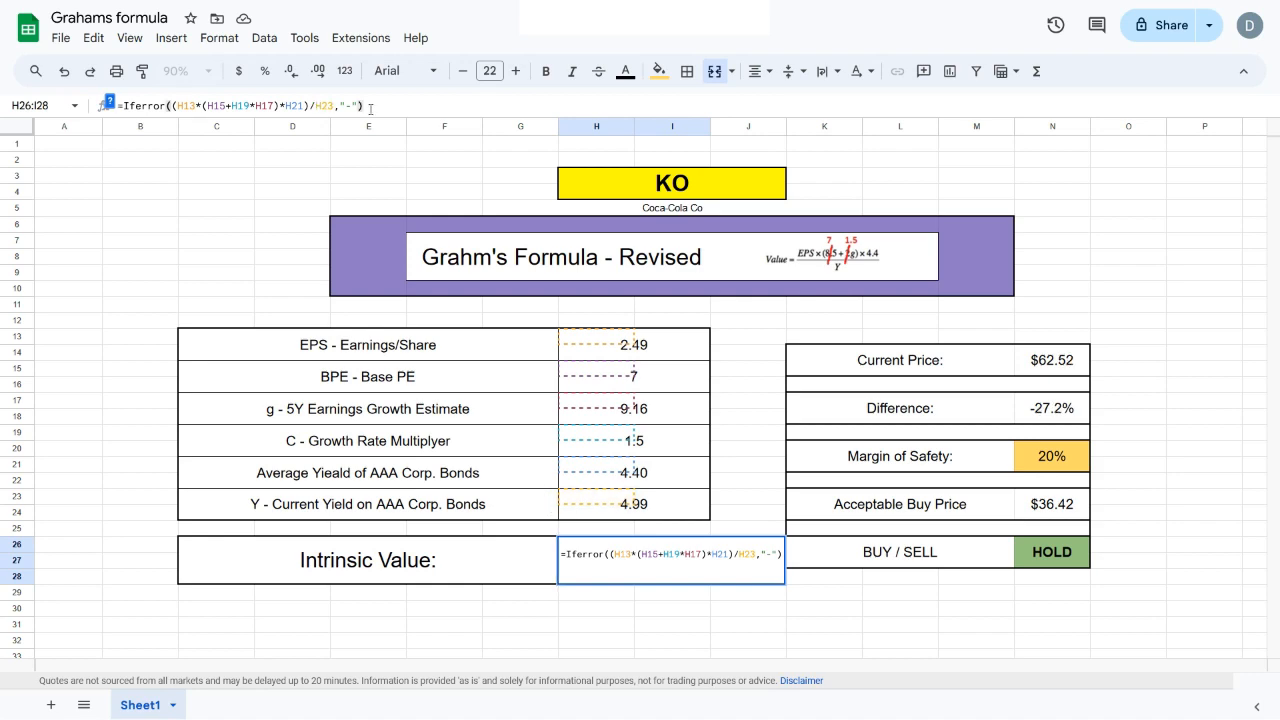
pyautogui.click(723, 300)
# Change the stock ticker in the yellow cell to CVS.
pyautogui.click(722, 195)
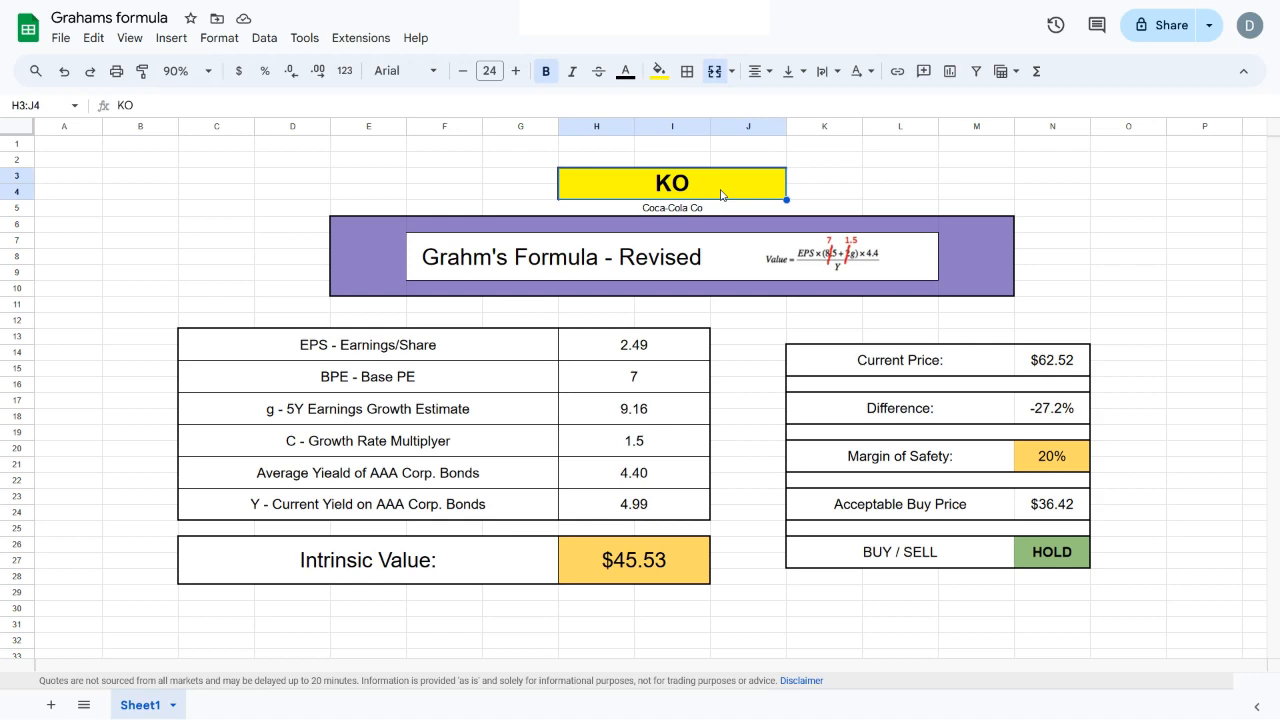
pyautogui.write('CVS')
pyautogui.press('Return')
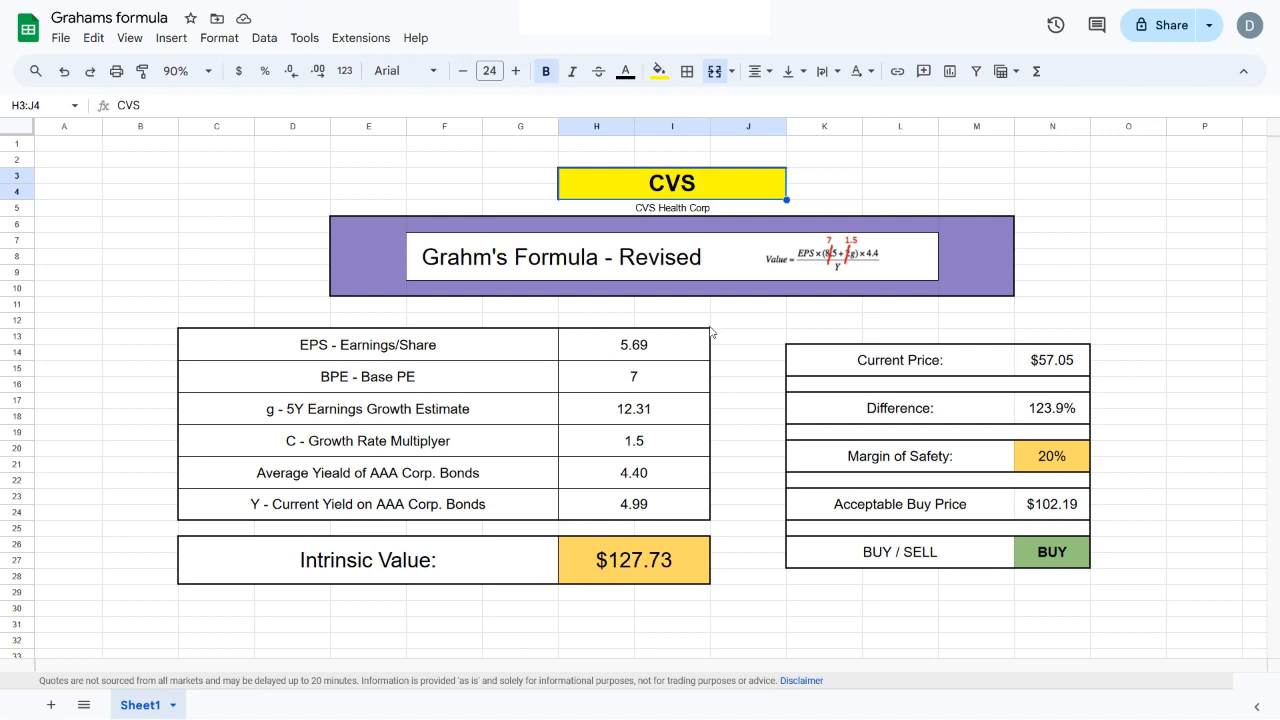
# Inspect the acceptable buy price cell and the GOOGLEFINANCE formula of the current price, including its ticker reference H3.
pyautogui.click(1046, 515)
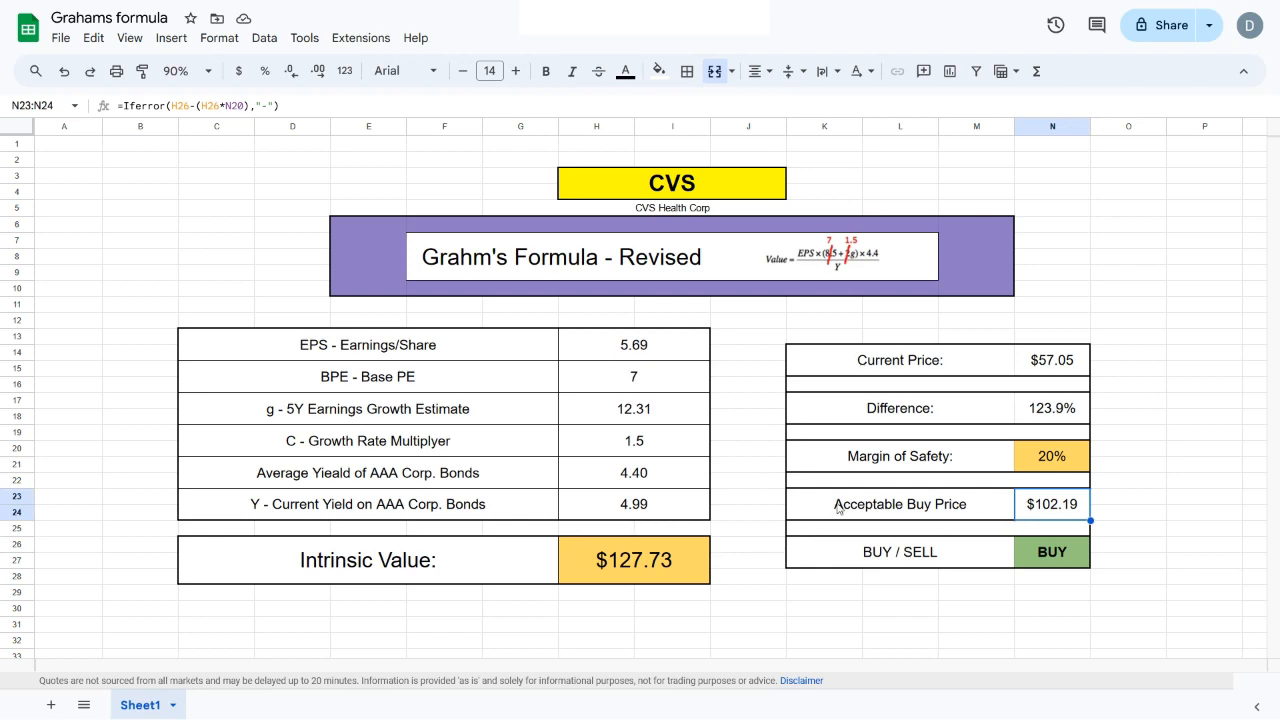
pyautogui.click(1046, 366)
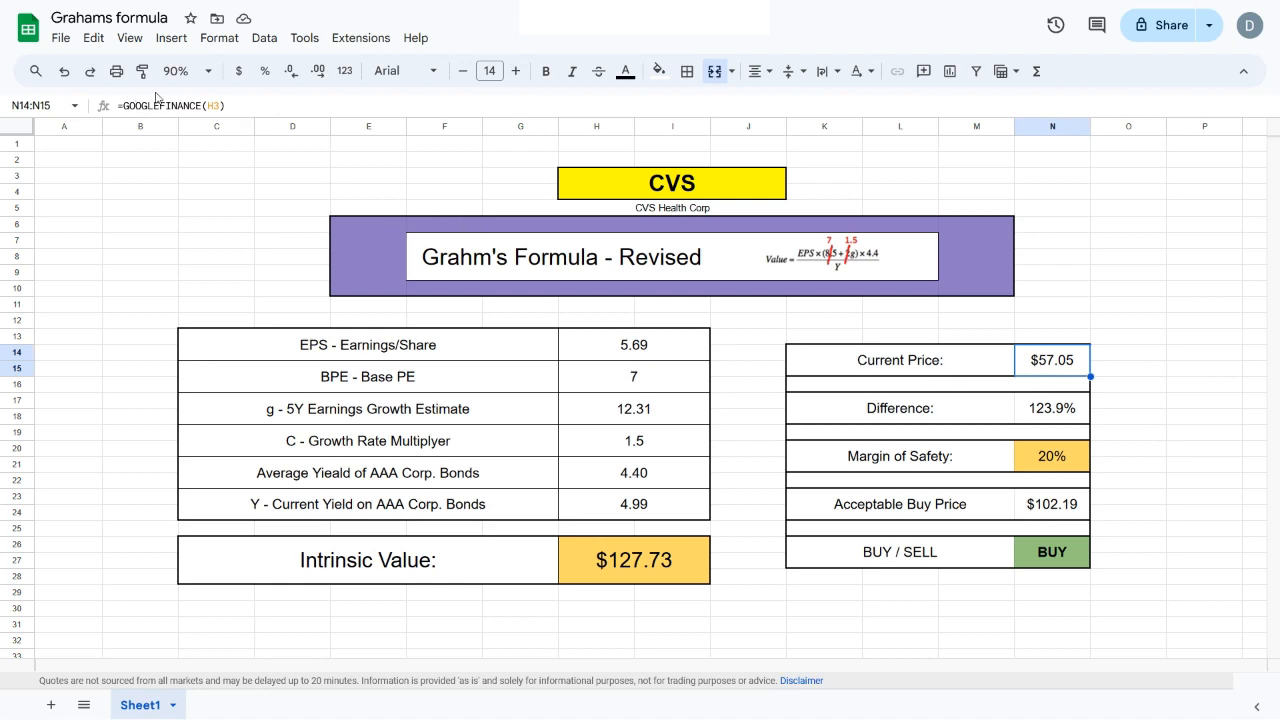
pyautogui.doubleClick(215, 106)
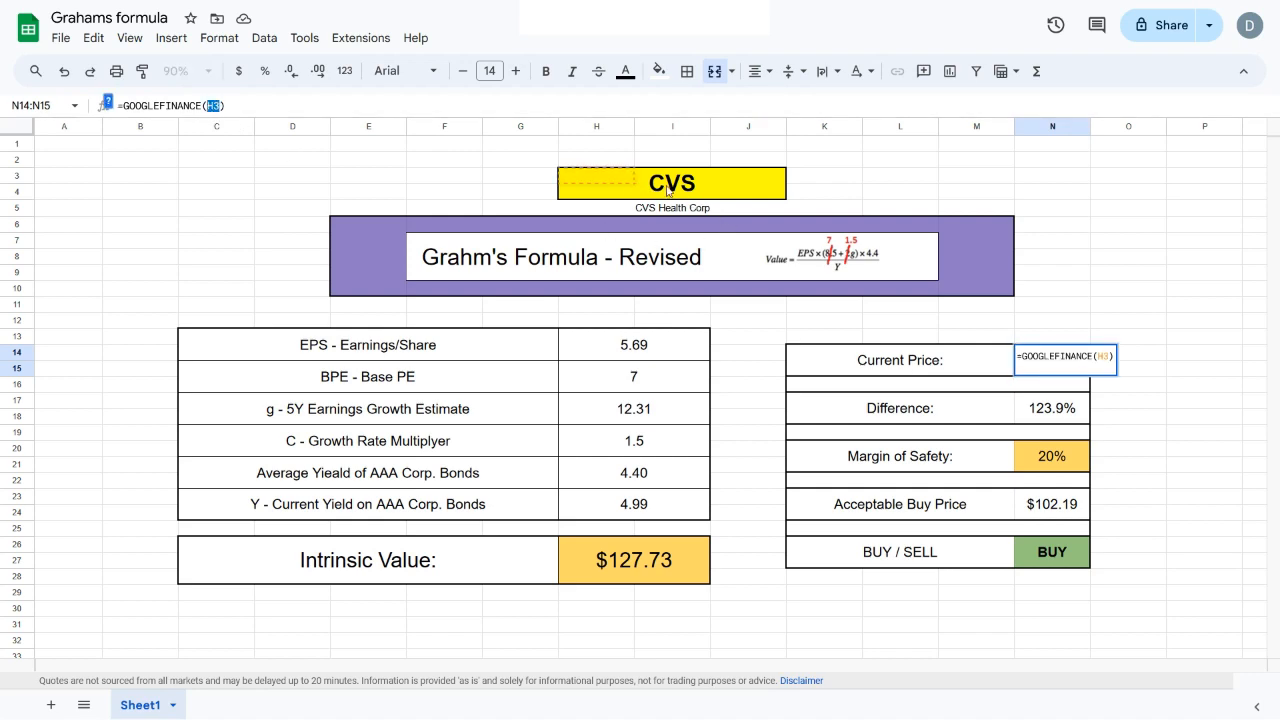
pyautogui.click(1185, 440)
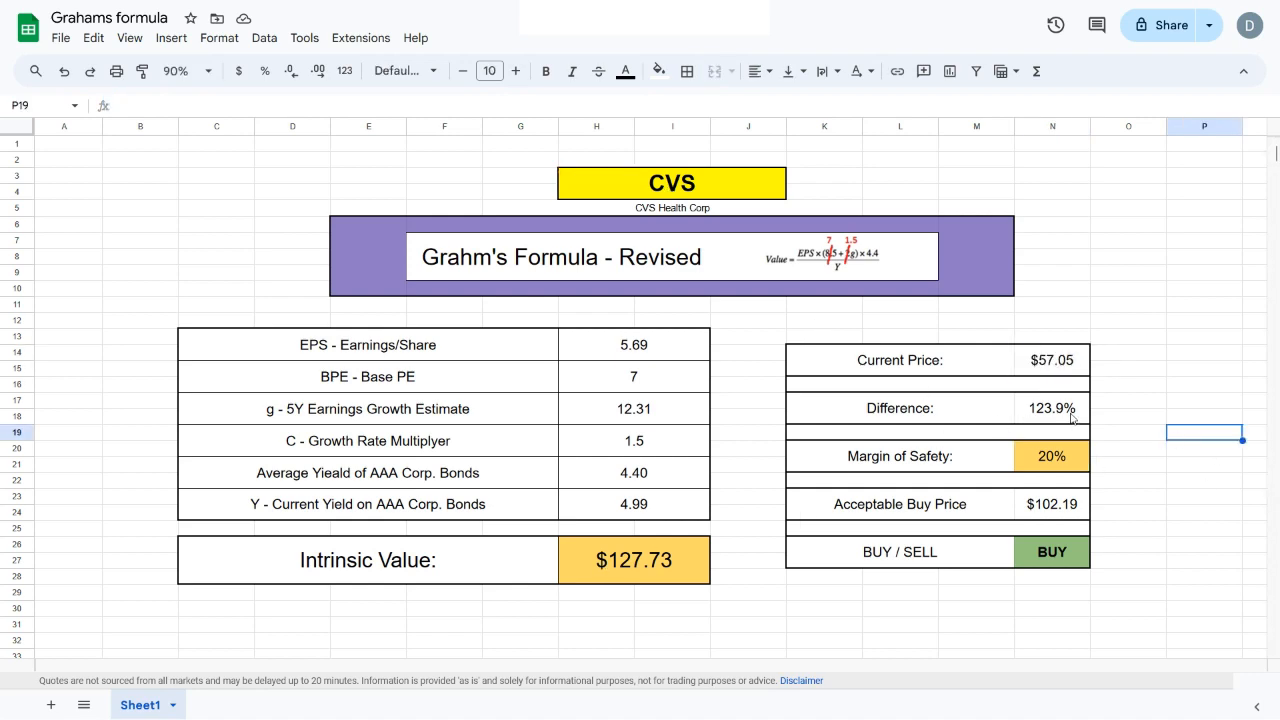
# Examine the Difference formula in N17, including its references to the intrinsic value and current price.
pyautogui.click(938, 392)
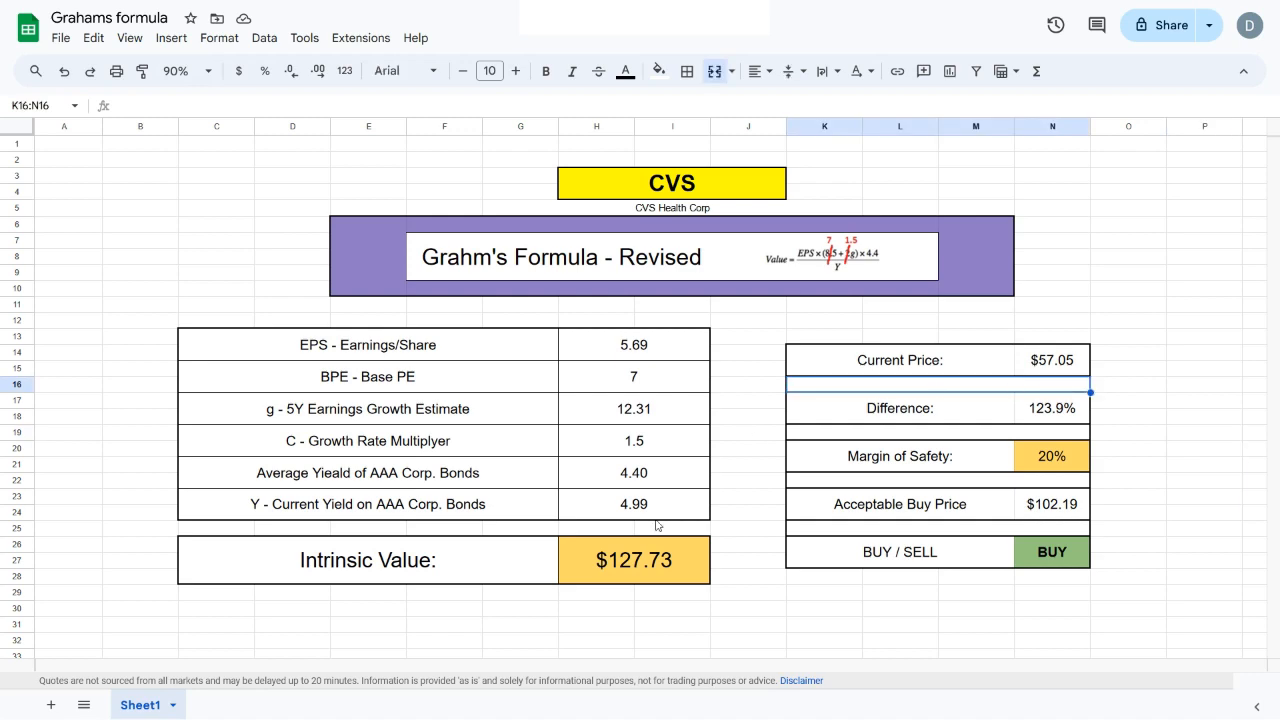
pyautogui.click(640, 565)
pyautogui.click(1066, 414)
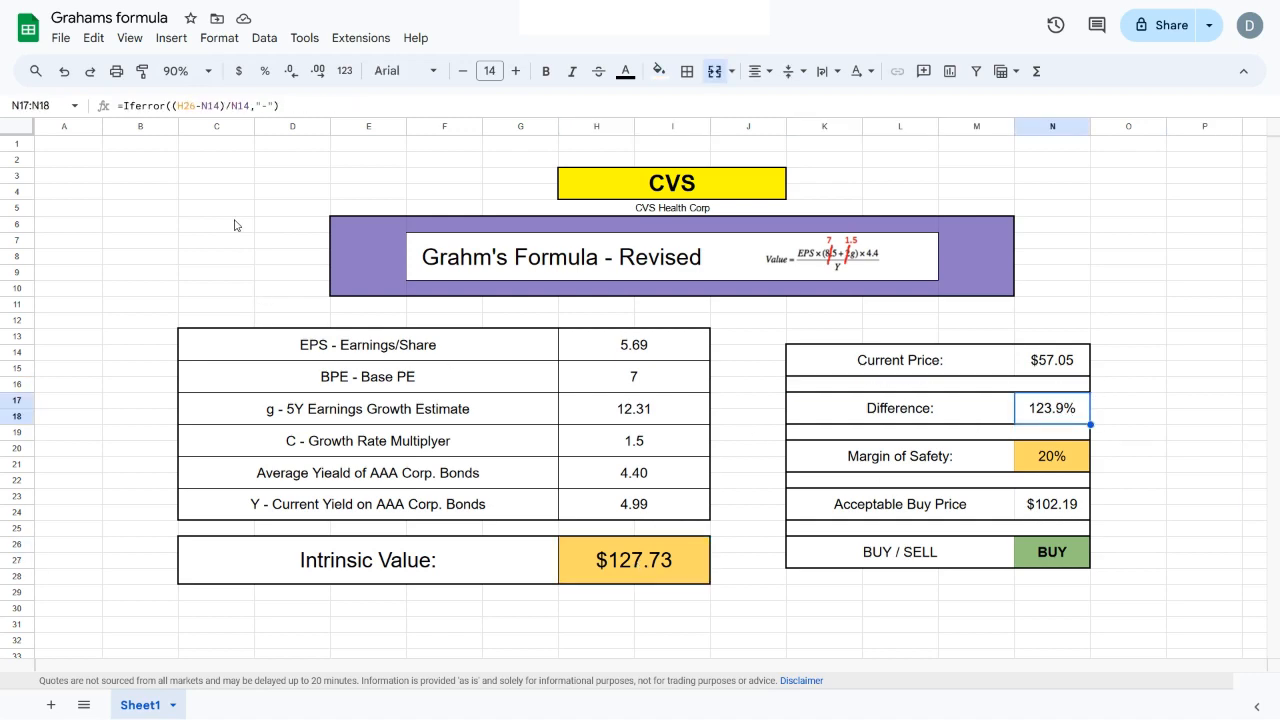
pyautogui.click(191, 107)
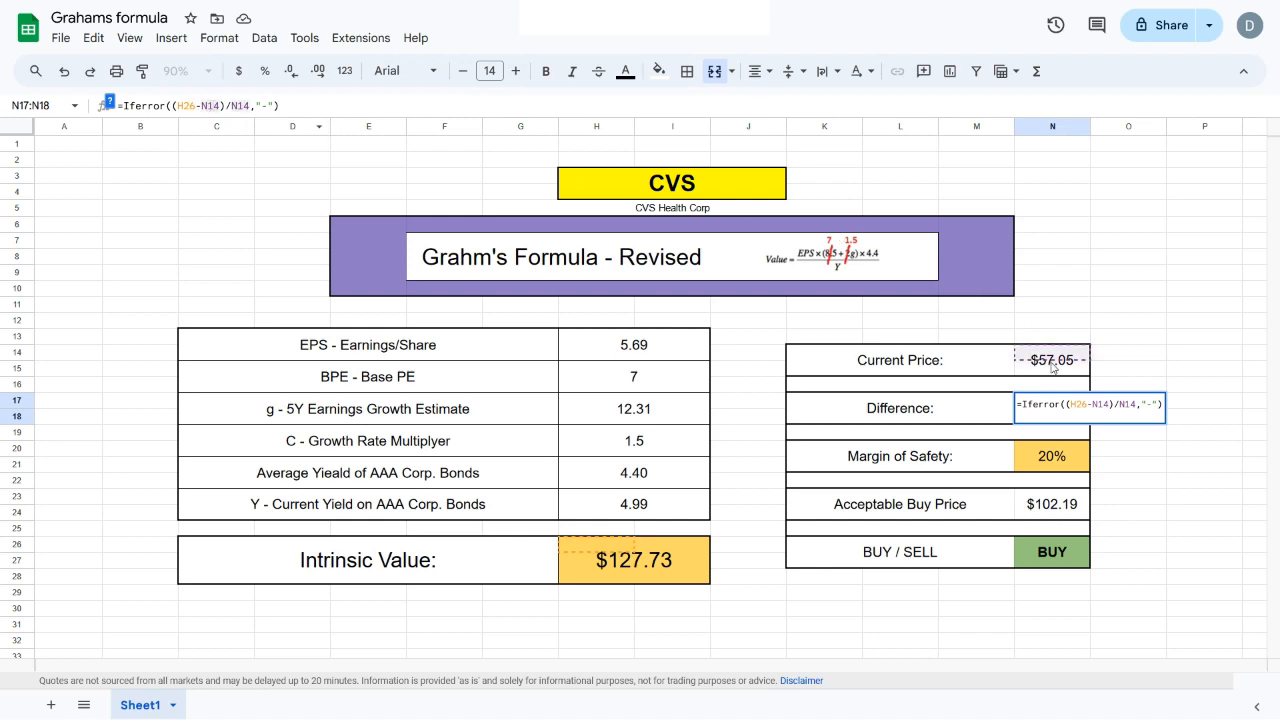
pyautogui.click(236, 105)
pyautogui.press('Return')
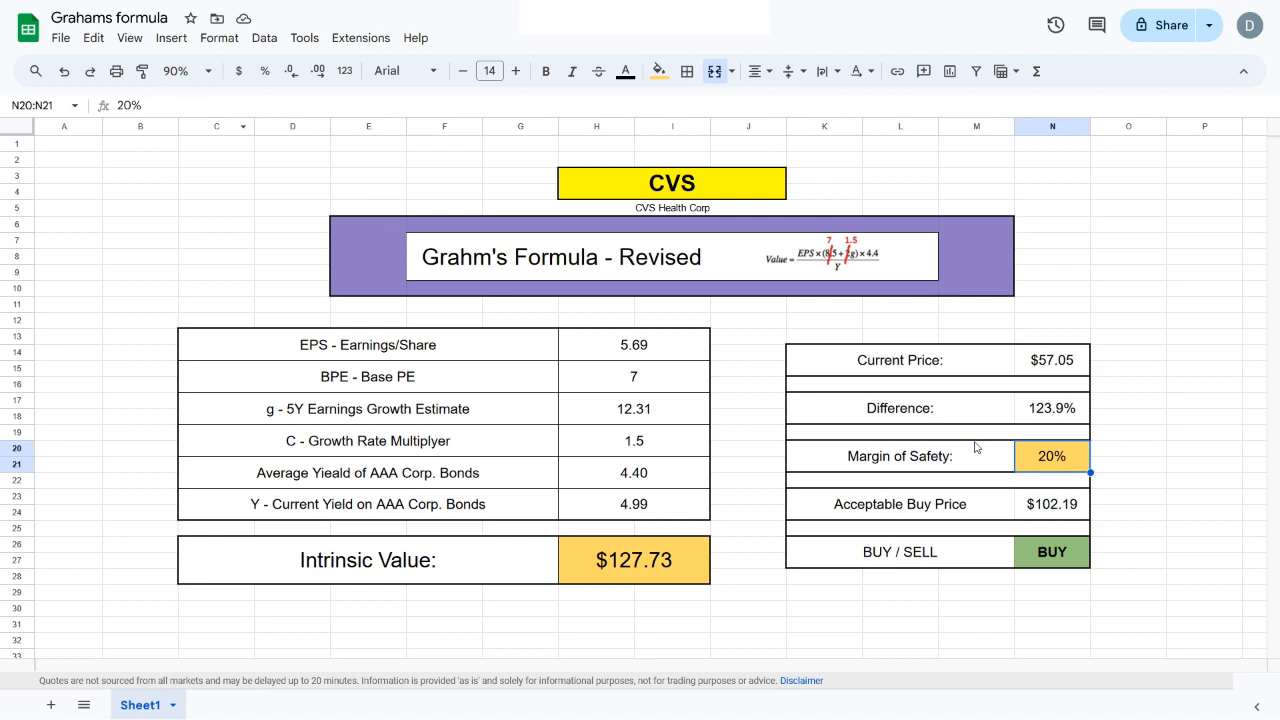
# Examine the acceptable buy price formula in N23, including how it applies the margin of safety to the intrinsic value.
pyautogui.click(1110, 502)
pyautogui.click(1040, 504)
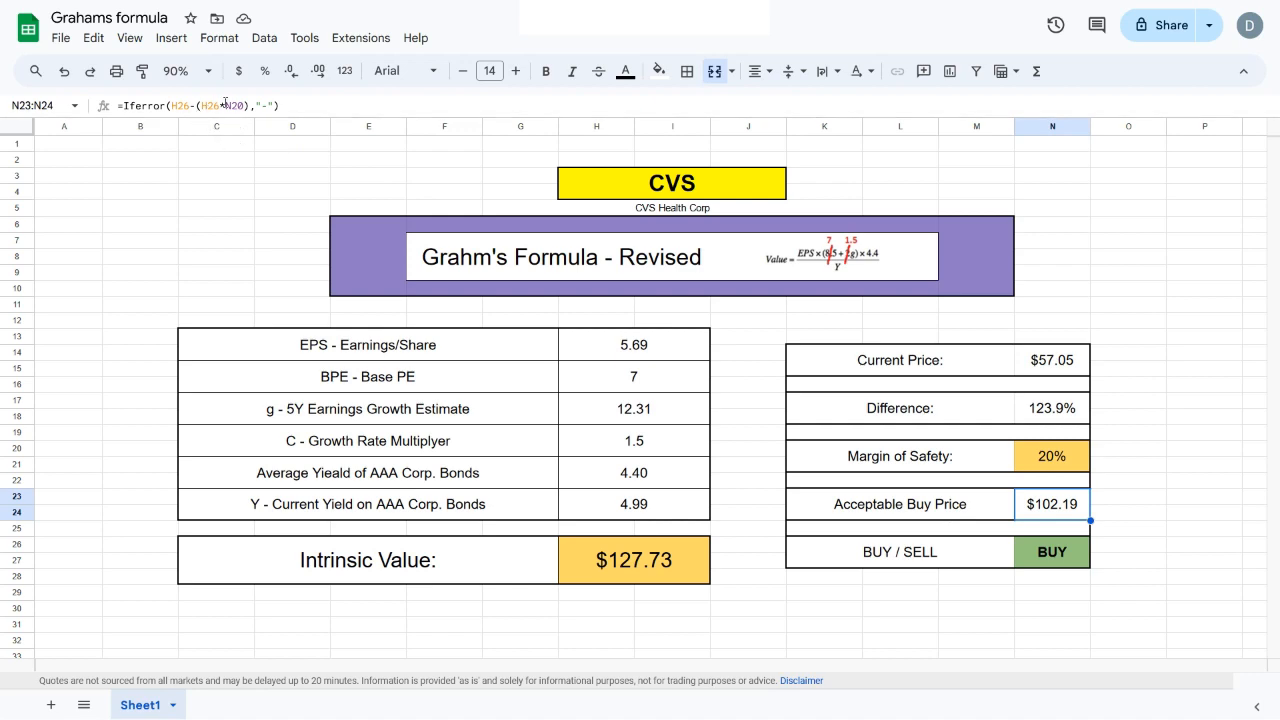
pyautogui.moveTo(294, 103); pyautogui.dragTo(169, 106)
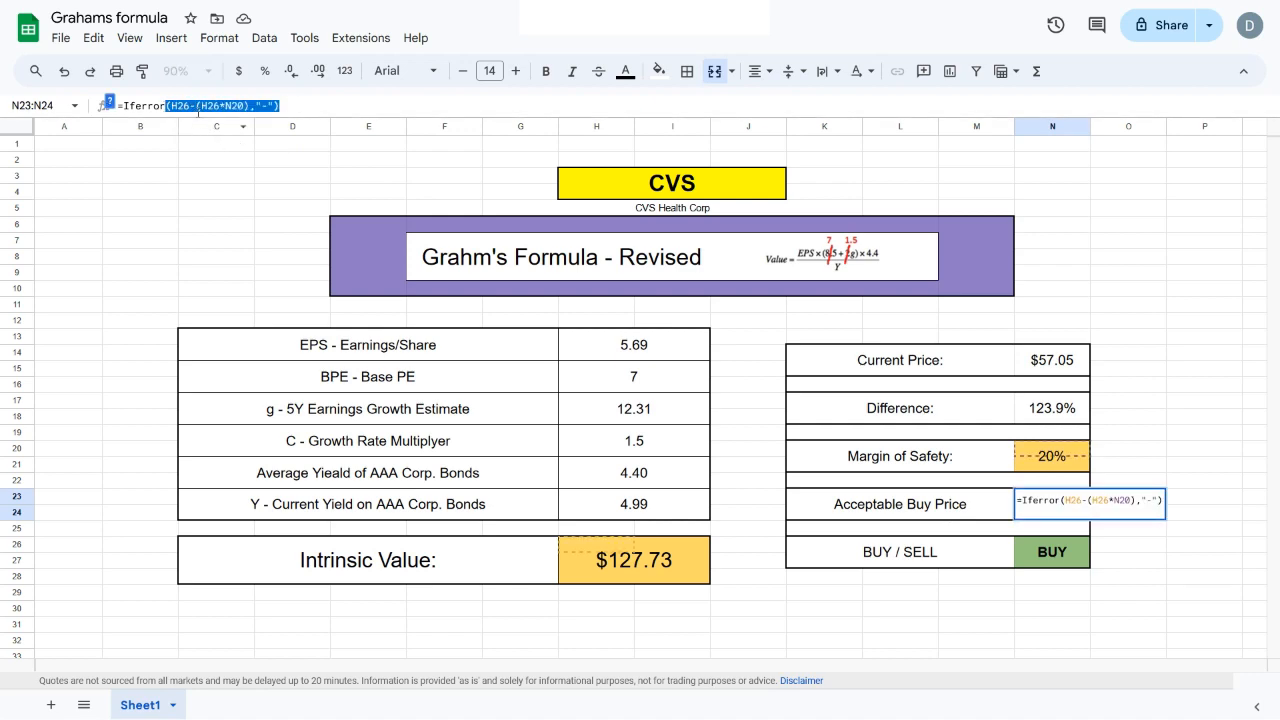
pyautogui.click(194, 106)
pyautogui.click(188, 106)
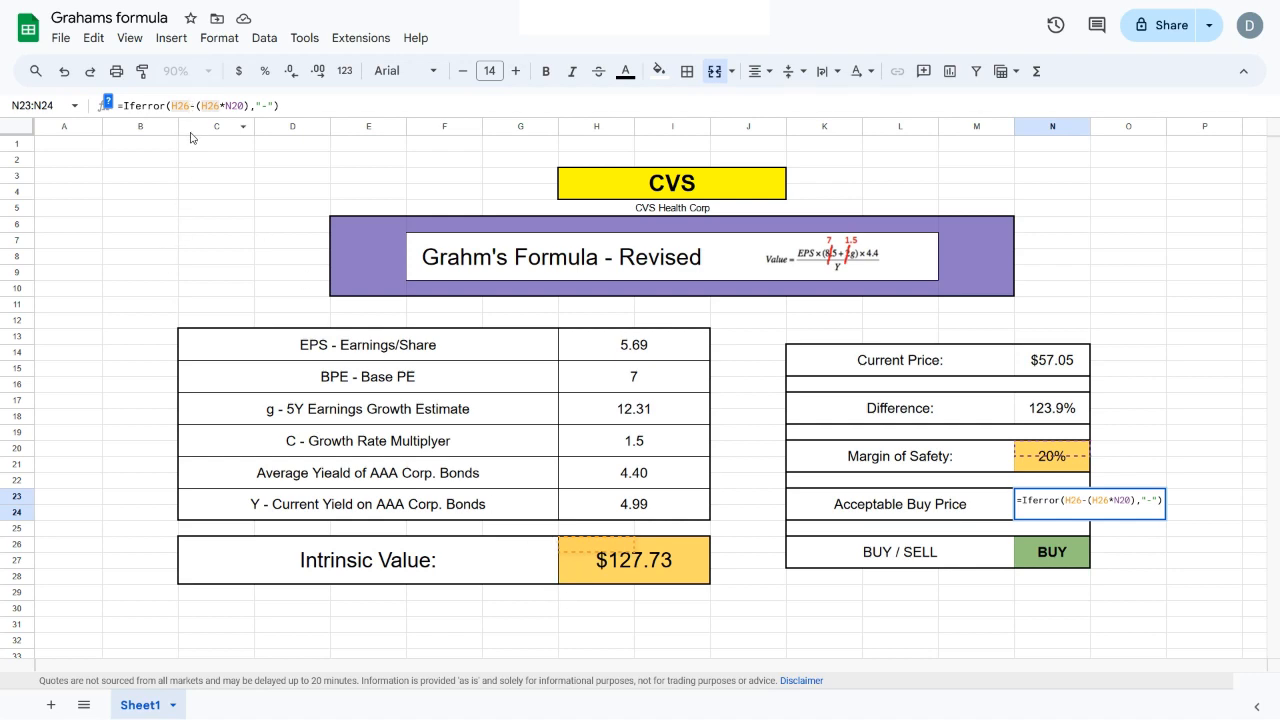
pyautogui.click(194, 106)
pyautogui.click(217, 110)
pyautogui.click(224, 108)
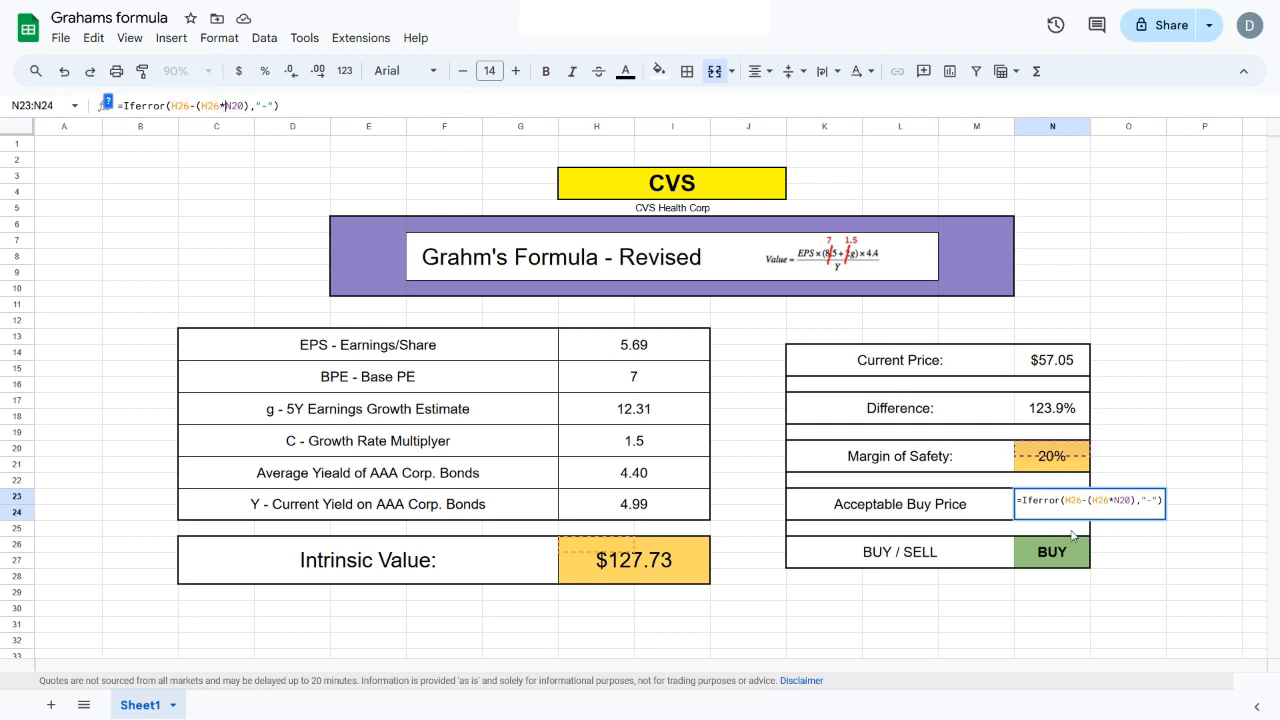
pyautogui.click(326, 108)
pyautogui.press('Escape')
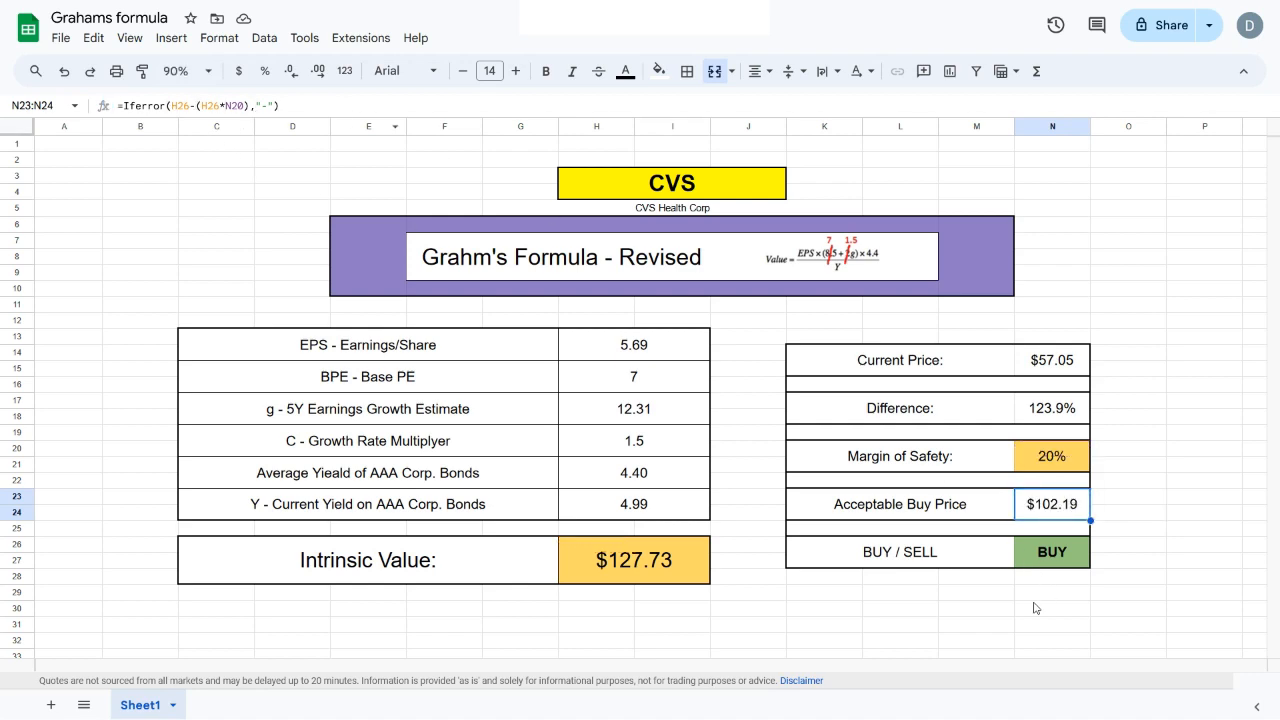
# Examine the BUY / SELL cell's IF formula in N26, including its price comparison and its BUY and HOLD results.
pyautogui.click(1112, 548)
pyautogui.click(1030, 500)
pyautogui.click(1056, 556)
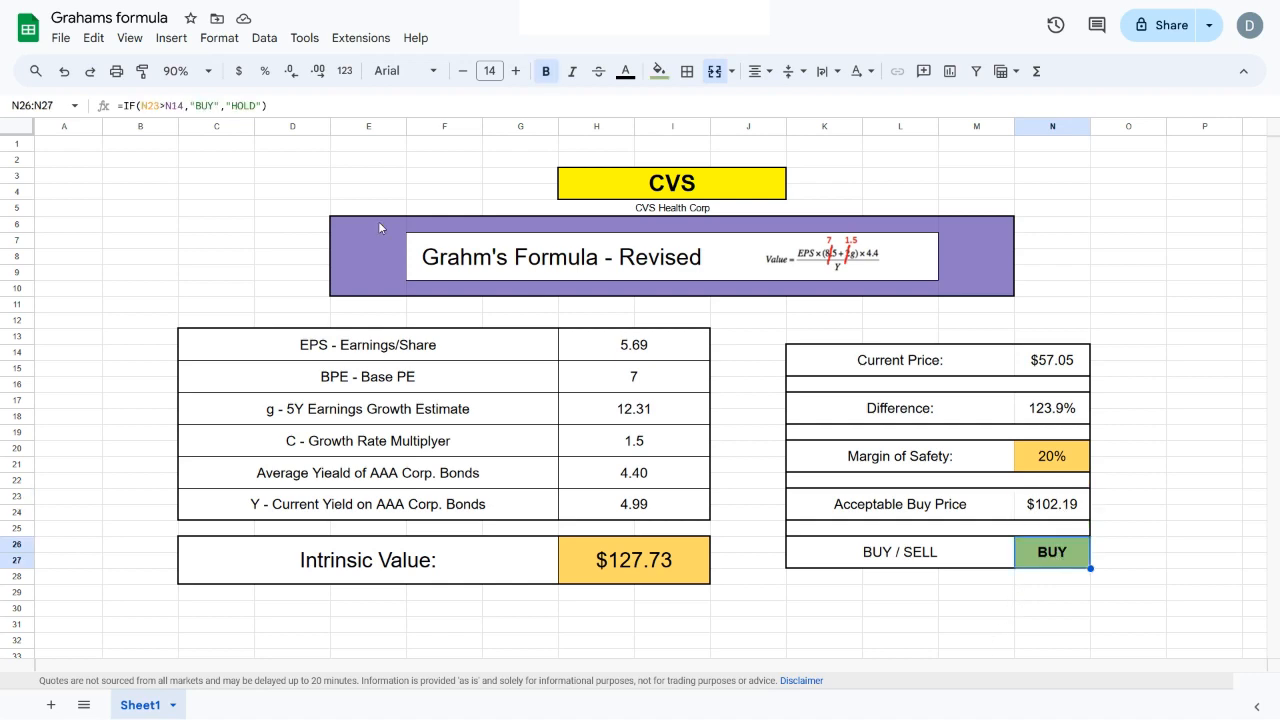
pyautogui.click(153, 108)
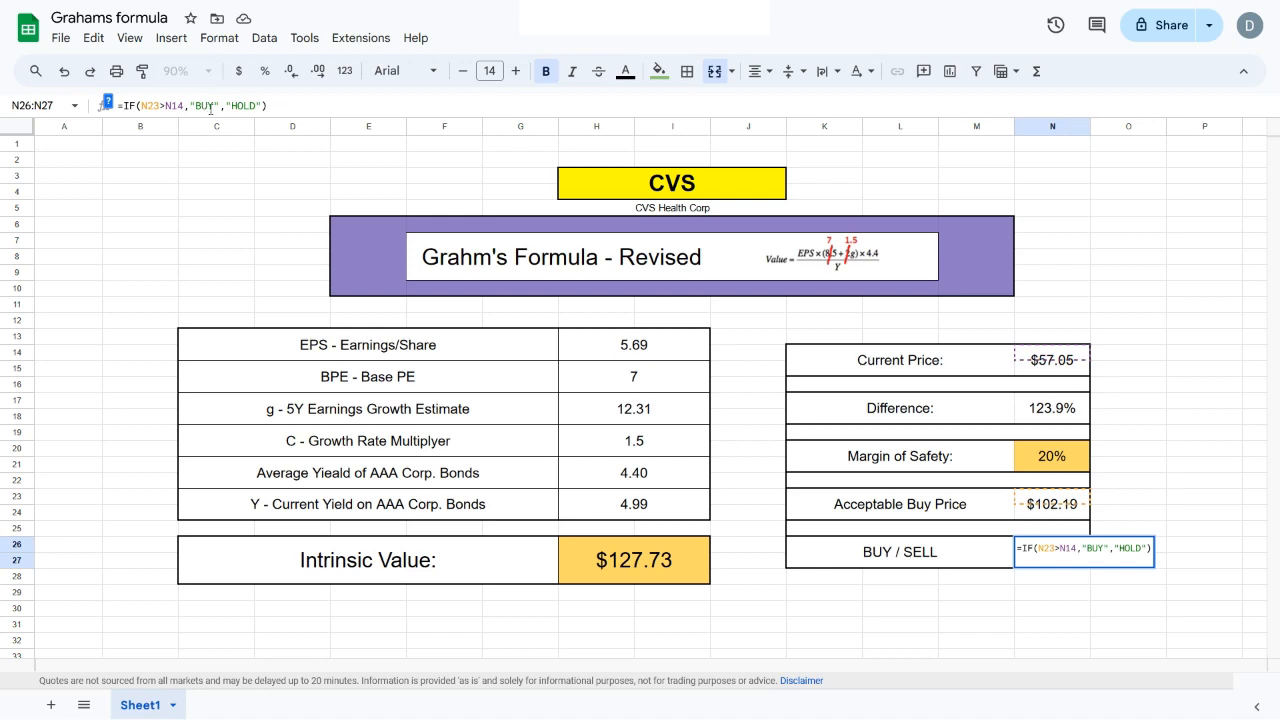
pyautogui.doubleClick(209, 107)
pyautogui.doubleClick(245, 107)
pyautogui.click(262, 106)
pyautogui.press('Escape')
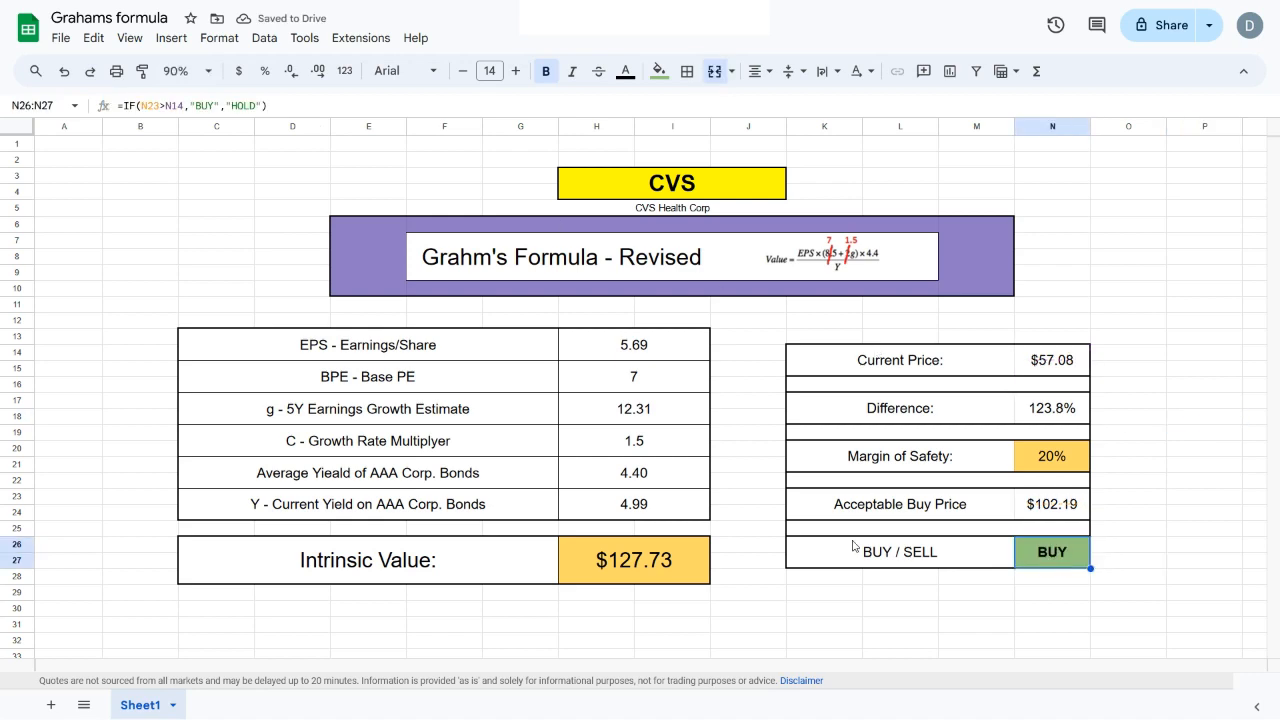
# Change the stock ticker to LUV and select the intrinsic value cell.
pyautogui.click(678, 196)
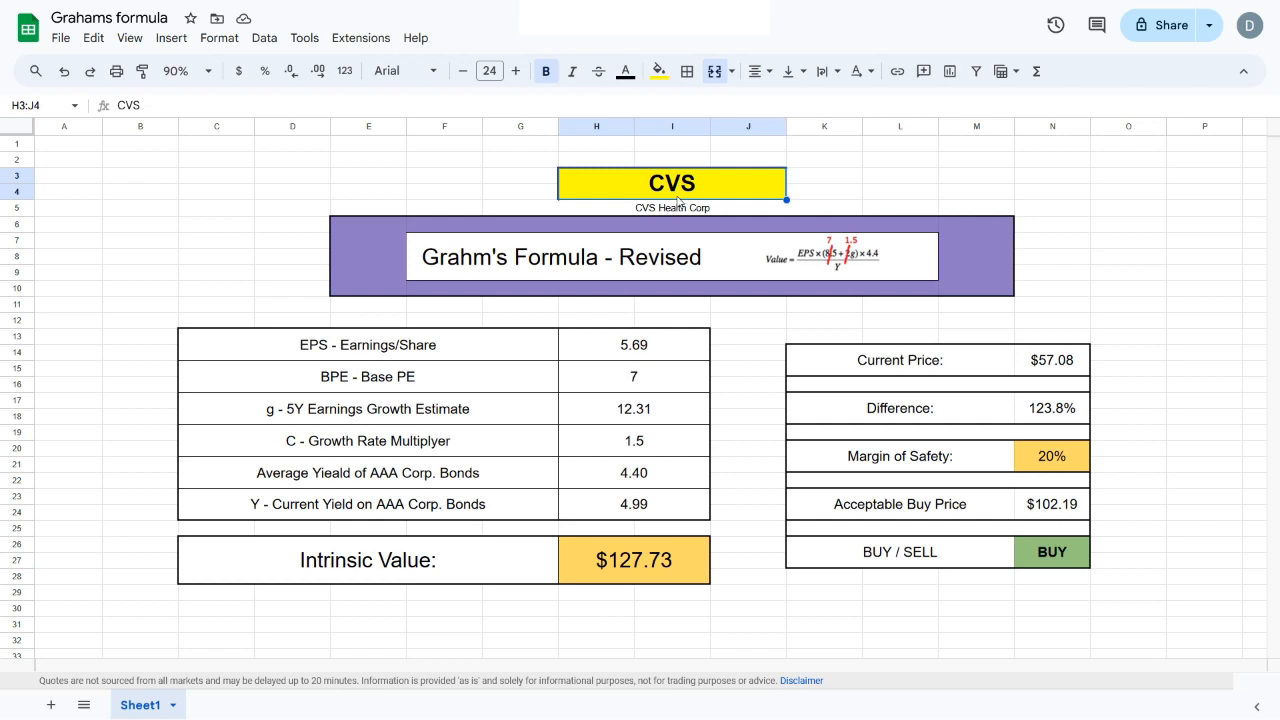
pyautogui.write('LUV')
pyautogui.press('Return')
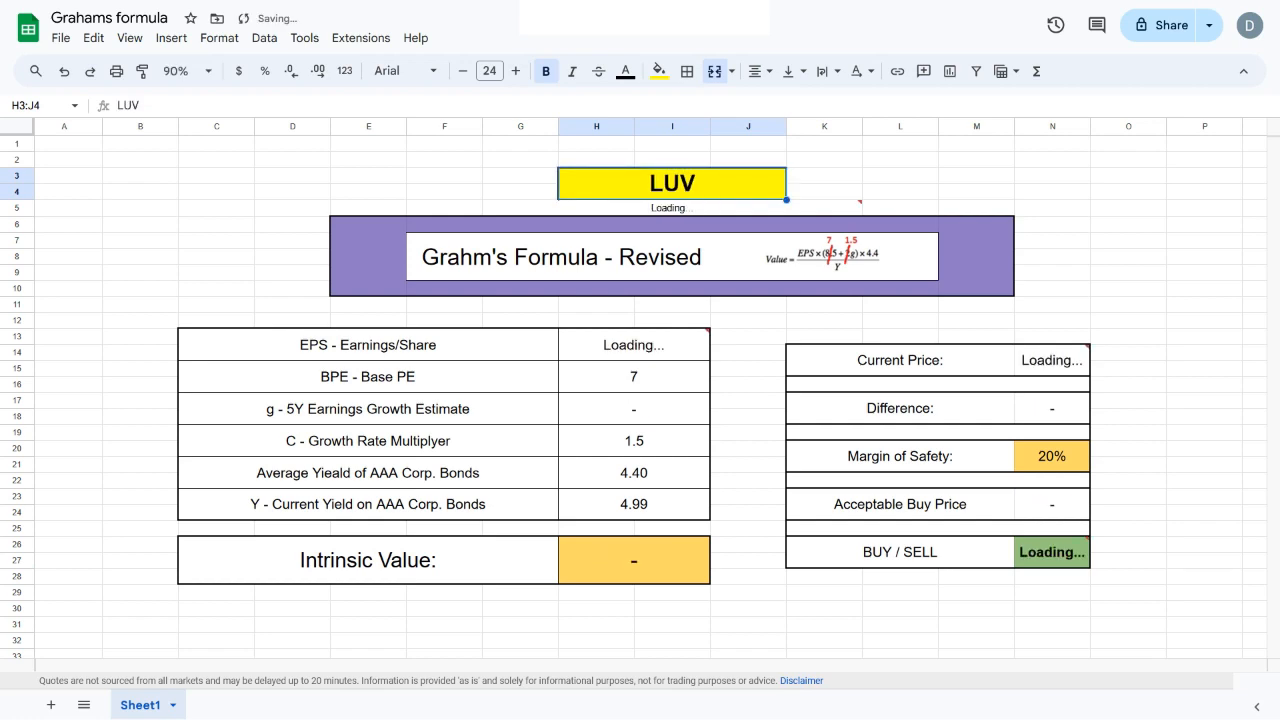
pyautogui.click(692, 576)
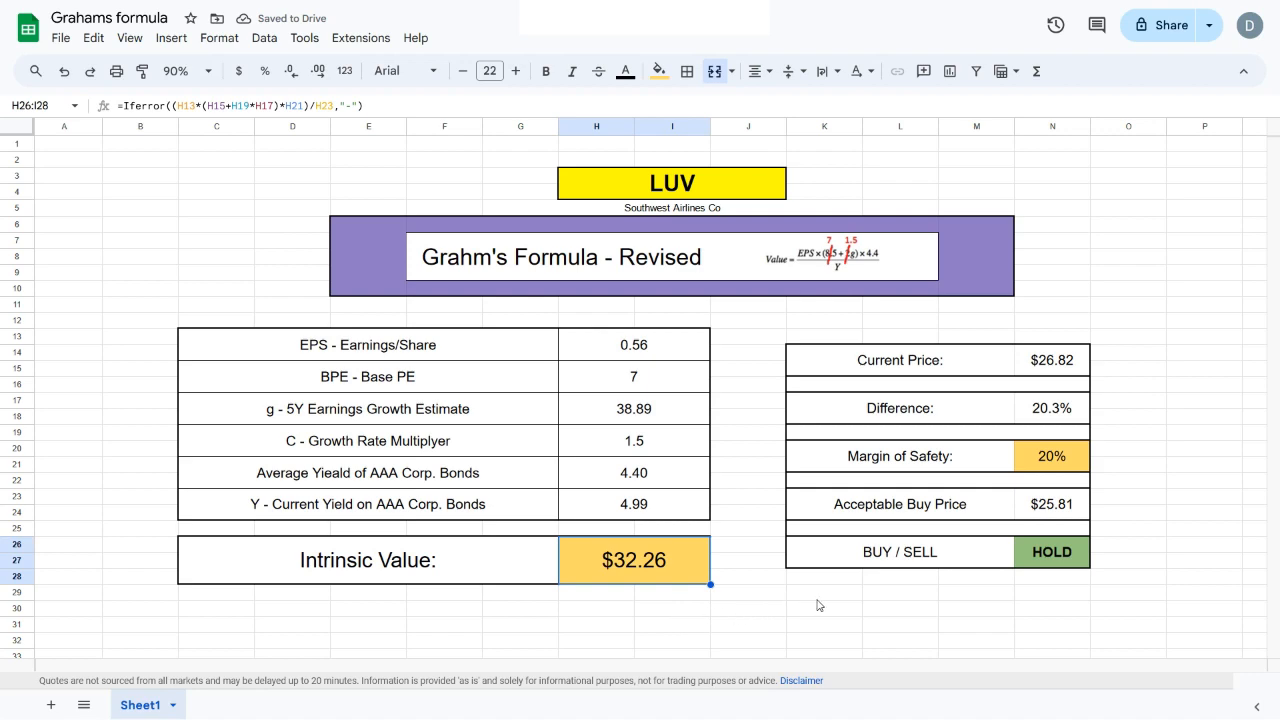
# Set the margin of safety to 15%.
pyautogui.doubleClick(1056, 462)
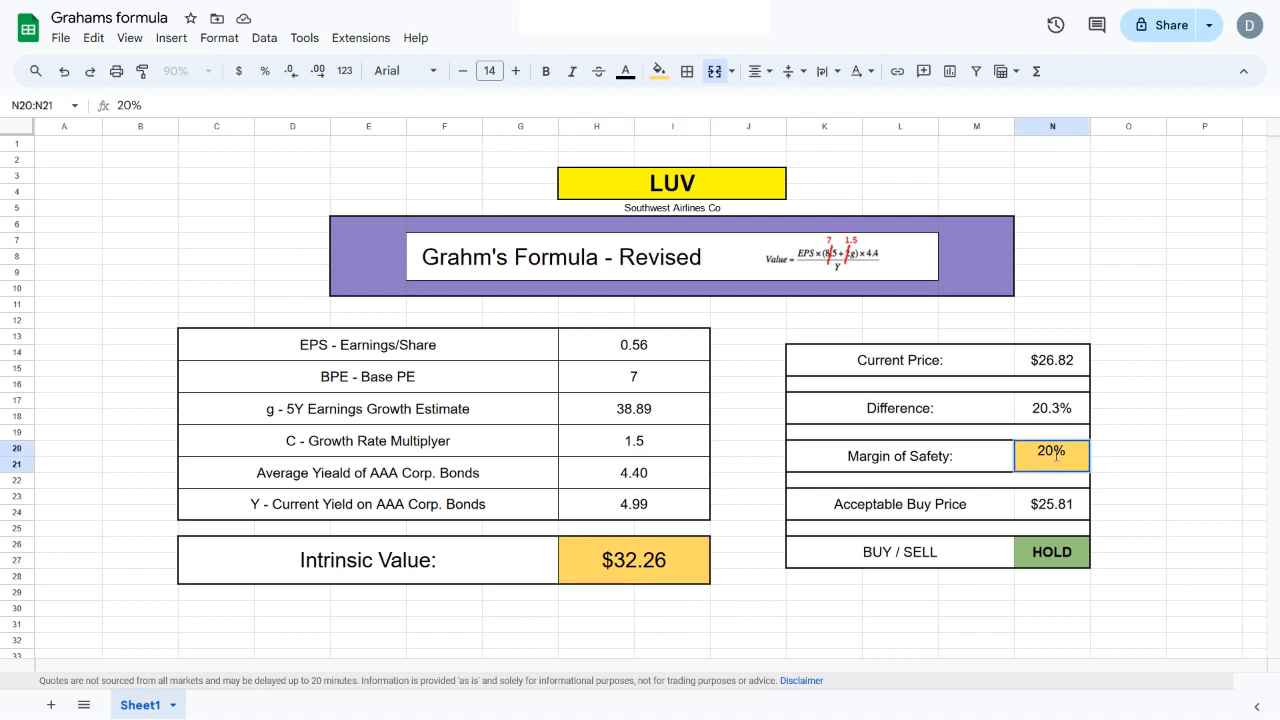
pyautogui.press('BackSpace')
pyautogui.press('BackSpace')
pyautogui.write('15')
pyautogui.press('Return')
# Check the acceptable buy price, the BUY / SELL recommendation and the current price for LUV.
pyautogui.click(955, 522)
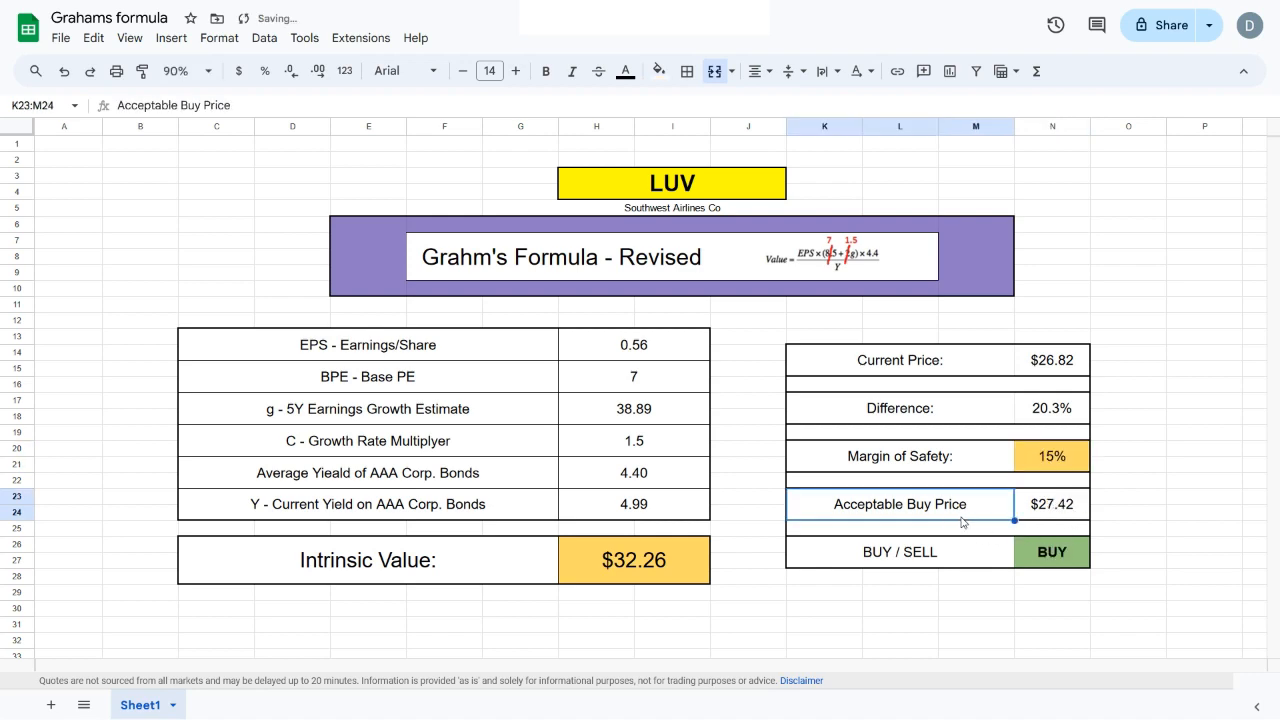
pyautogui.click(1058, 518)
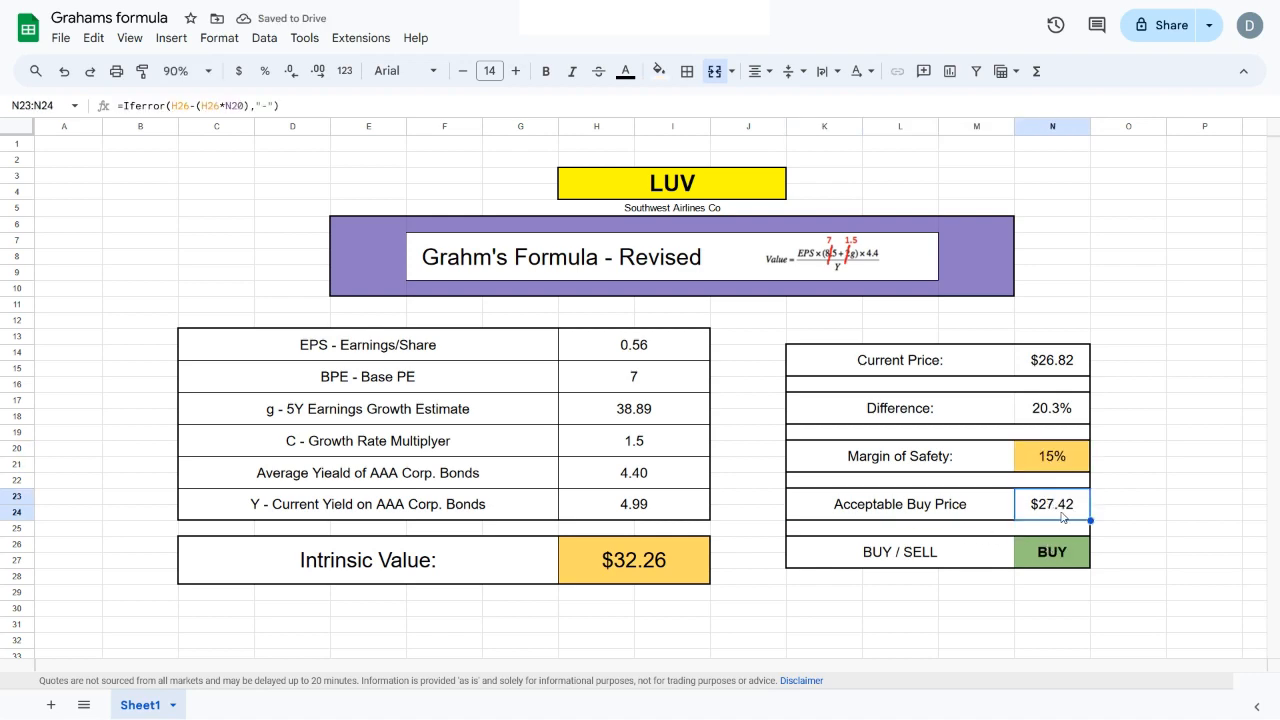
pyautogui.click(1062, 555)
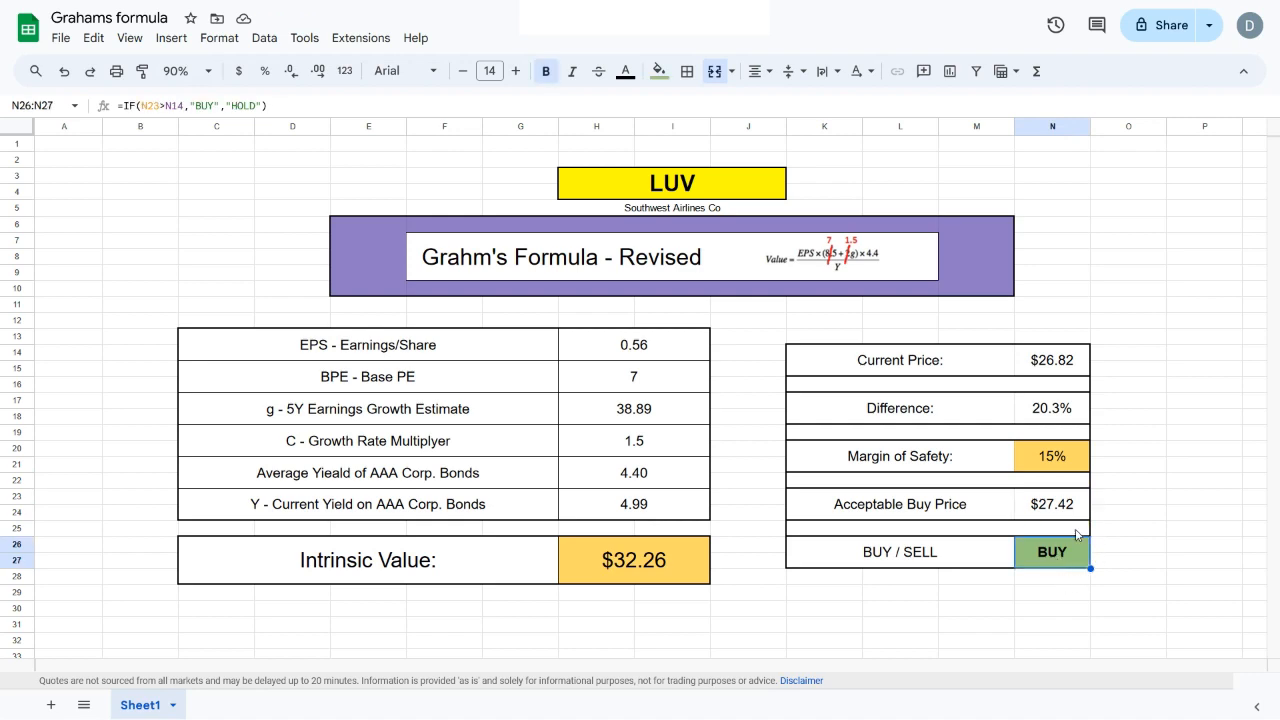
pyautogui.click(1051, 372)
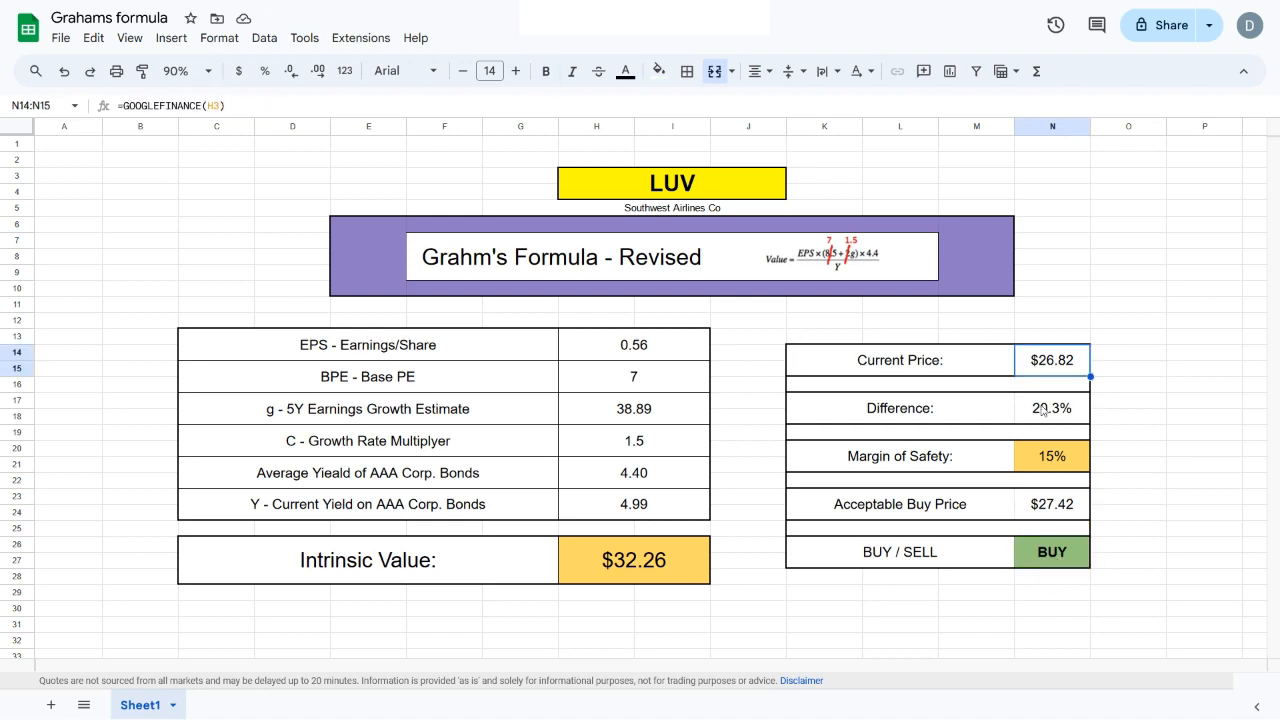